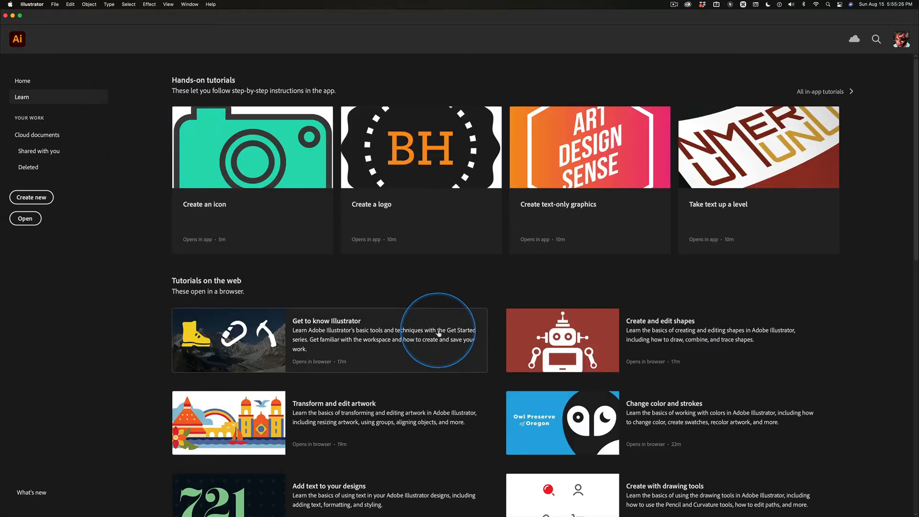
Step: Open the layers01 document from the cloud documents
click(39, 139)
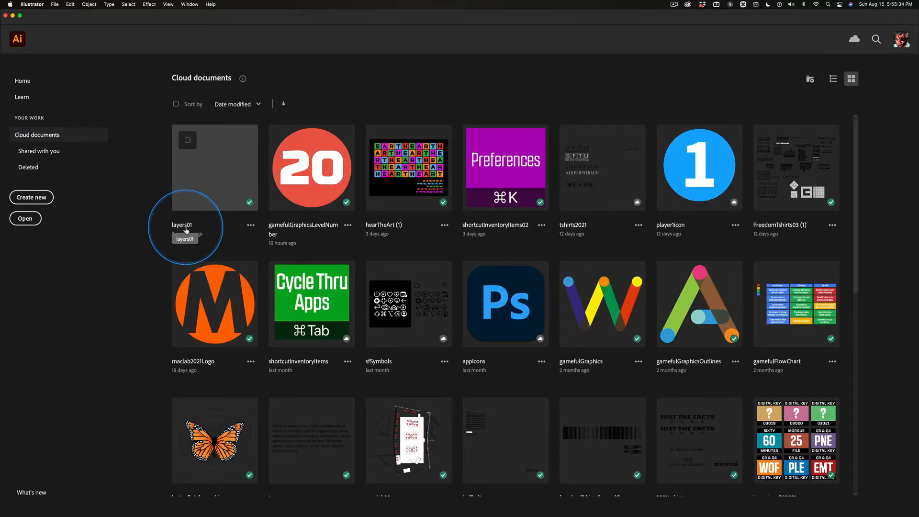
key(ctrl)
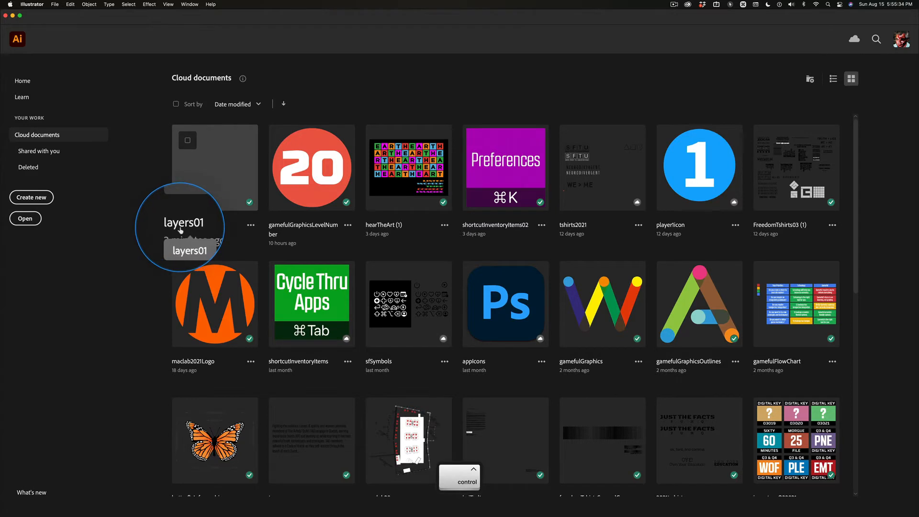
click(210, 168)
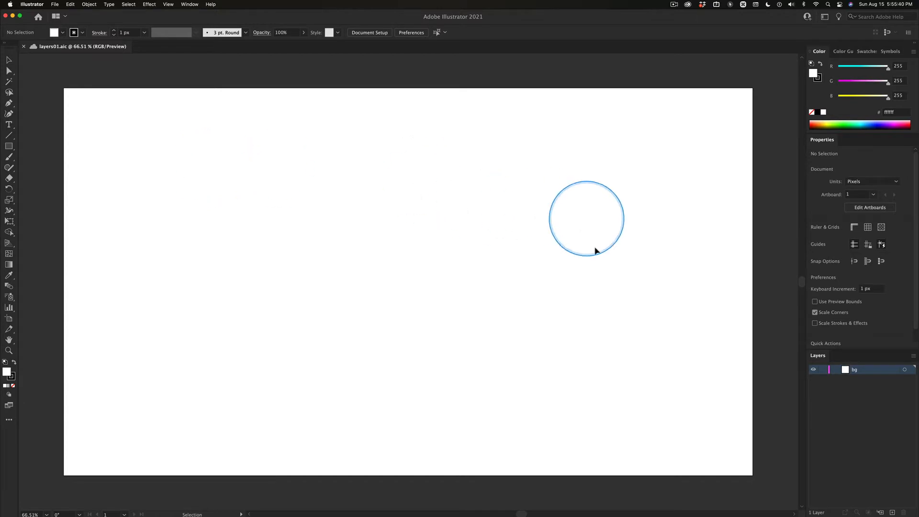
Step: View the Layer Options of the bg layer and close them without changes
key(ctrl)
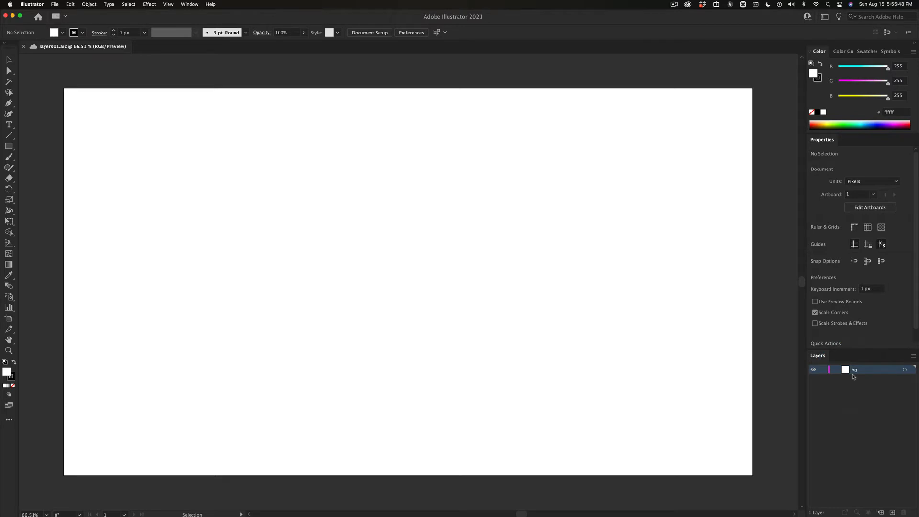
double_click(879, 370)
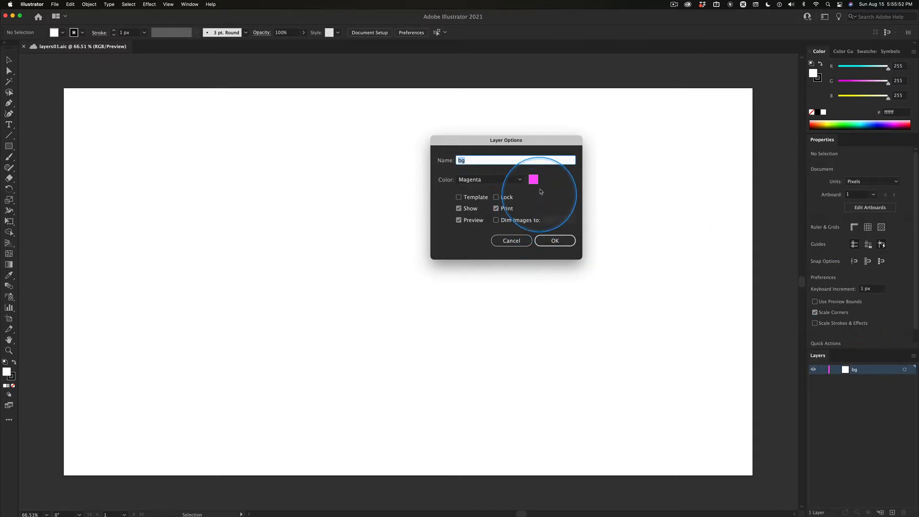
click(510, 240)
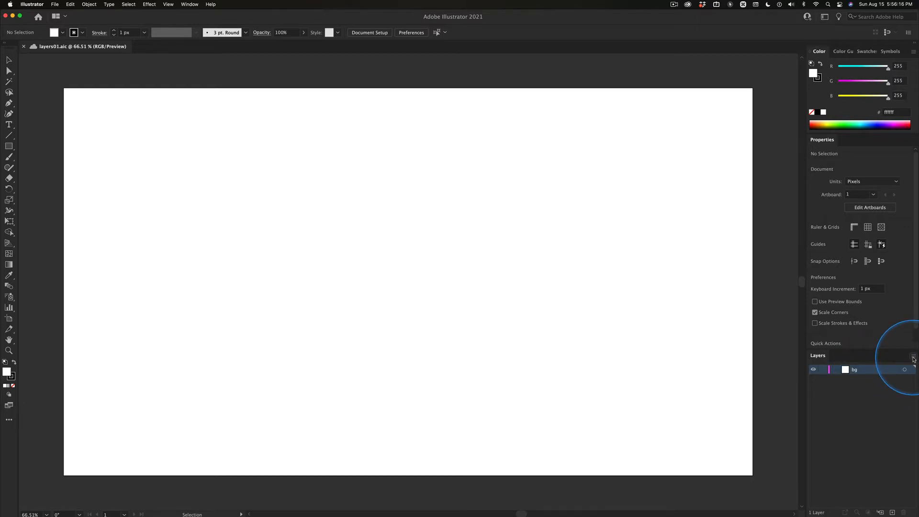
Step: Detach the Layers panel from the dock and float it over the artboard's upper right area
key(ctrl)
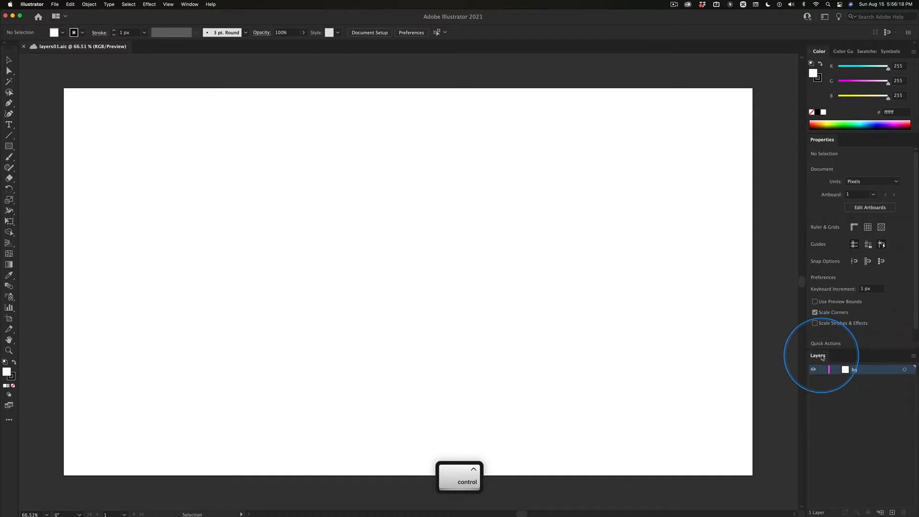
drag(811, 354, 563, 130)
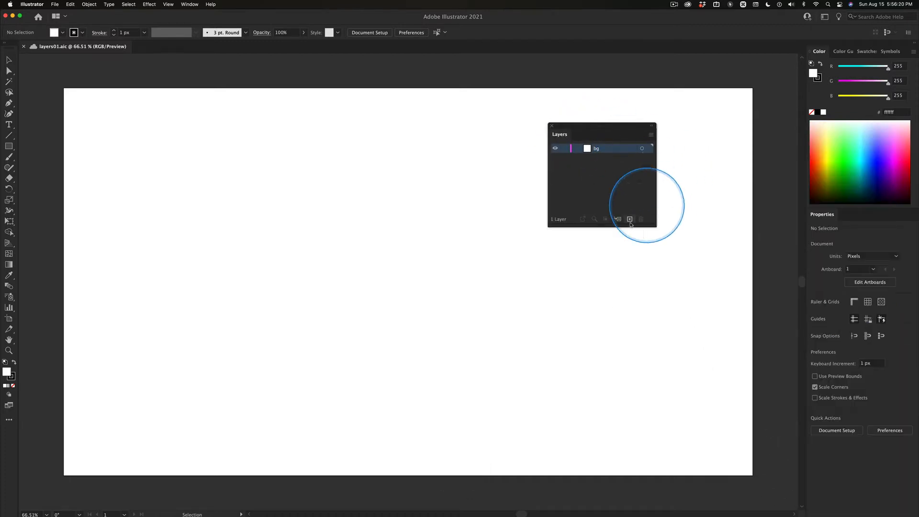
key(ctrl)
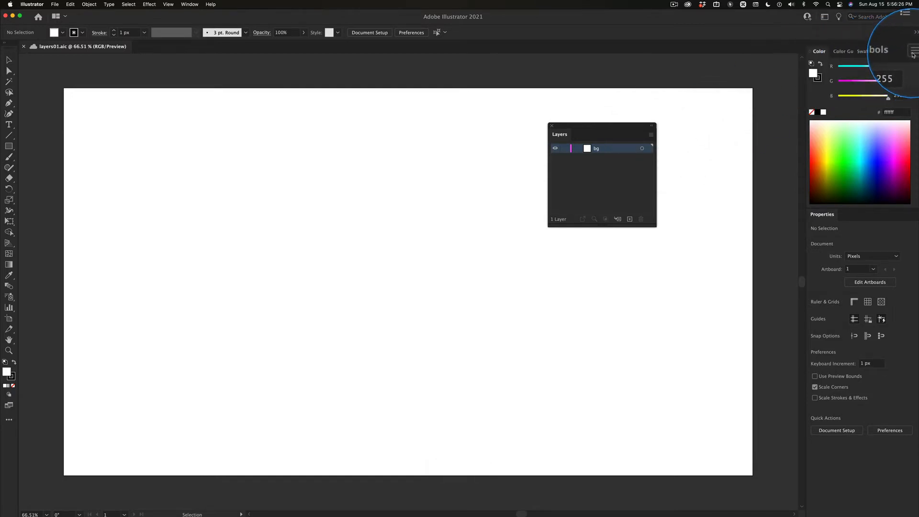
Step: Try the New Layer command above bg and cancel its Layer Options
click(650, 137)
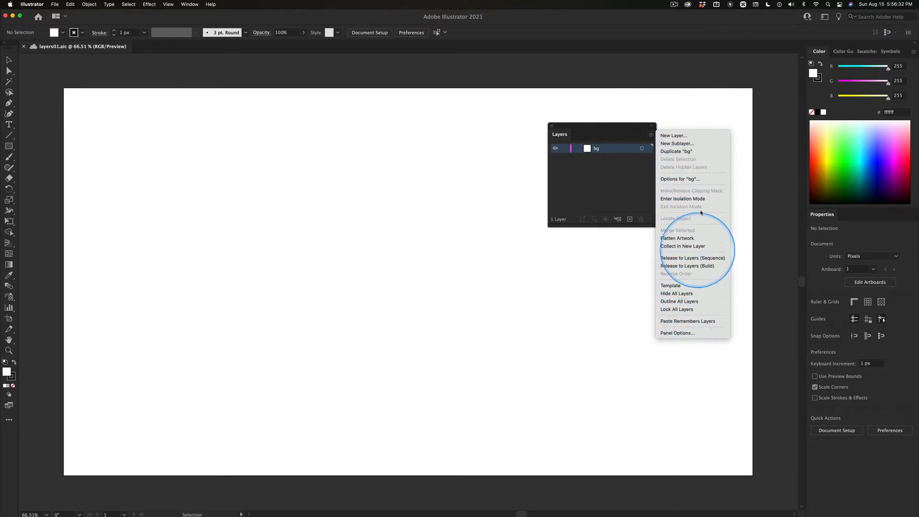
click(671, 136)
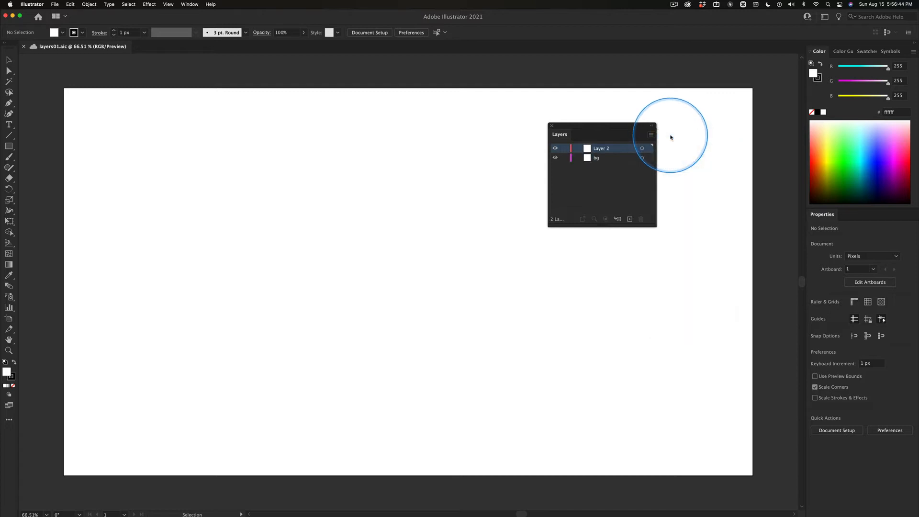
drag(531, 134, 479, 111)
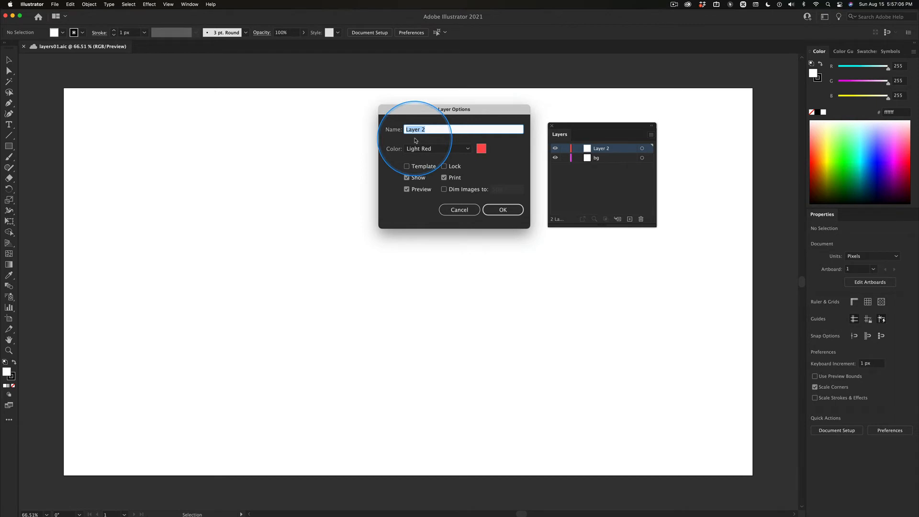
click(463, 210)
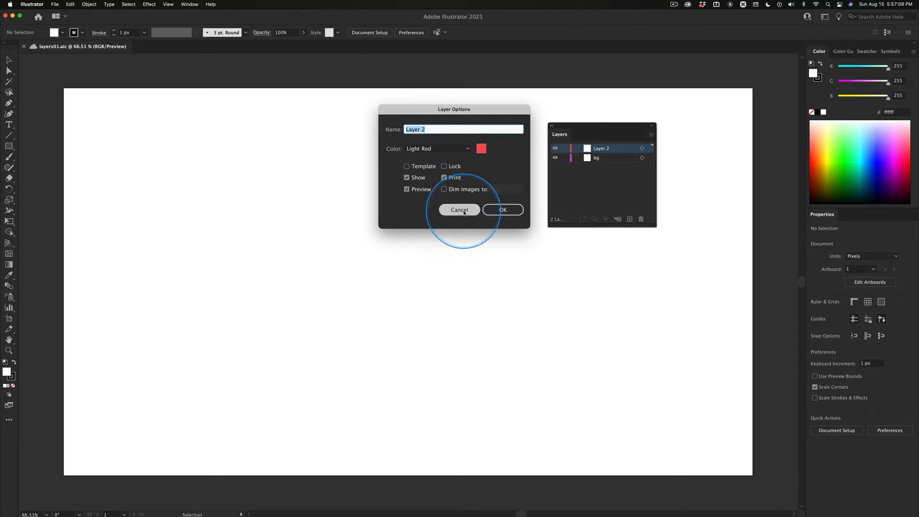
click(592, 157)
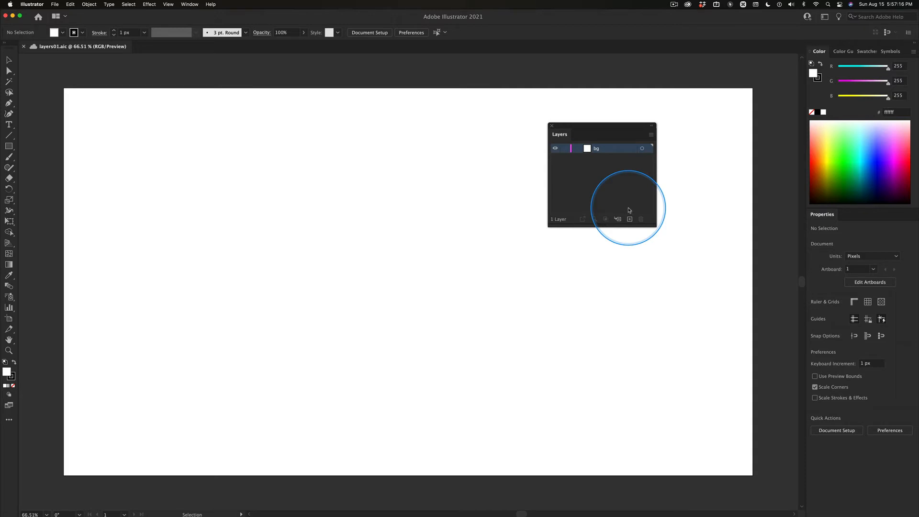
Step: Add a default new layer above bg without opening its options, and undo it
key(ctrl)
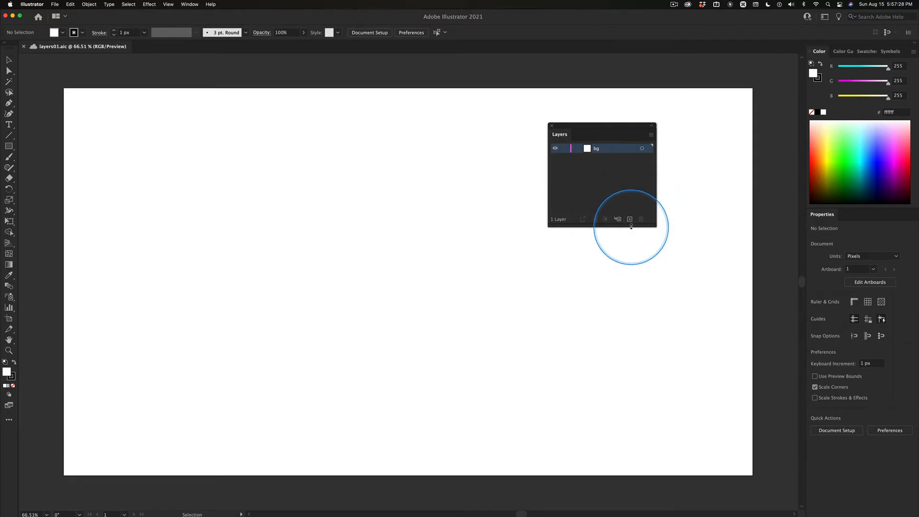
click(630, 219)
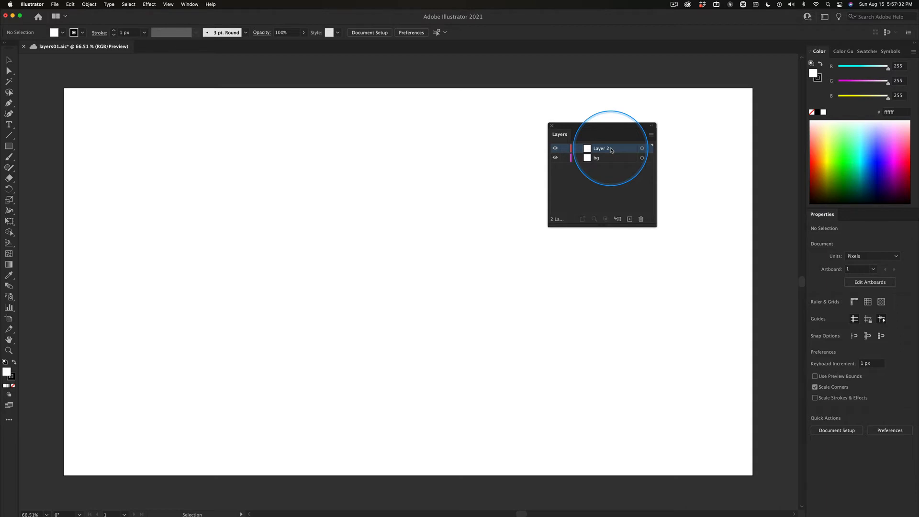
key(super+z)
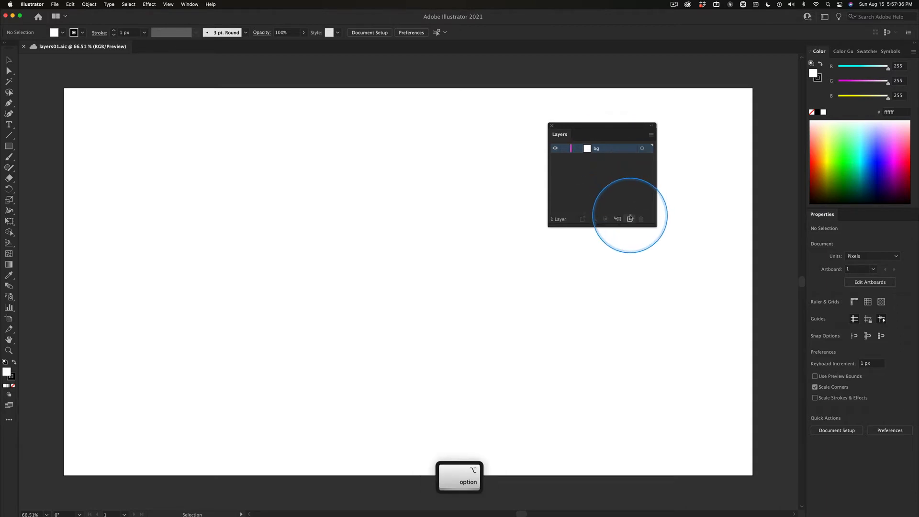
Step: Start a new layer above bg with its Layer Options shown, and cancel it
alt+click(630, 219)
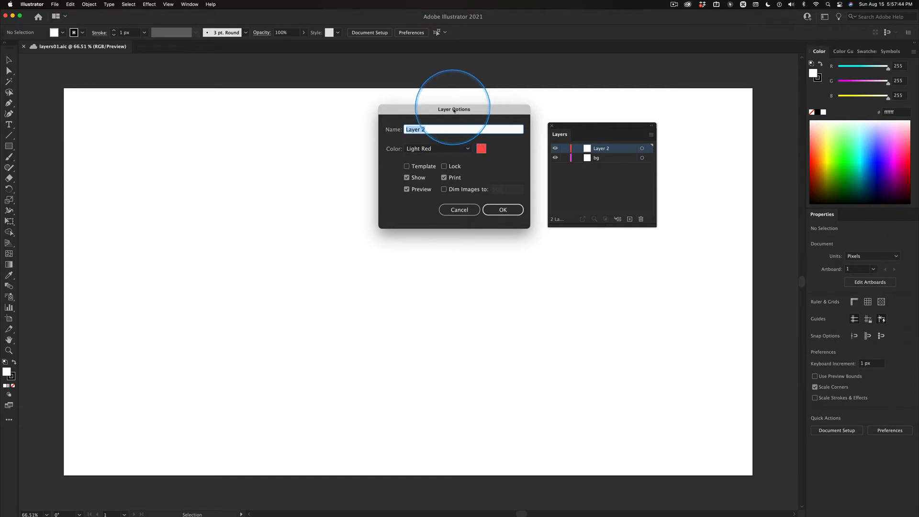
key(ctrl)
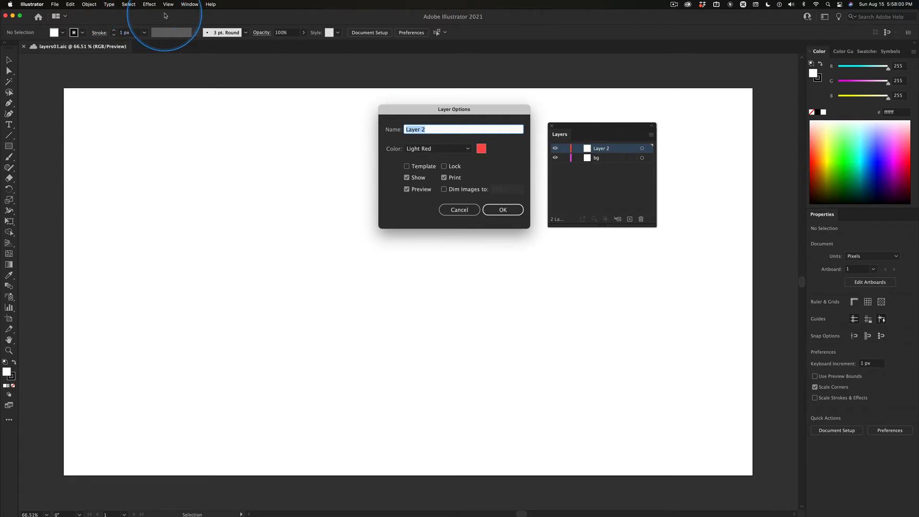
click(459, 210)
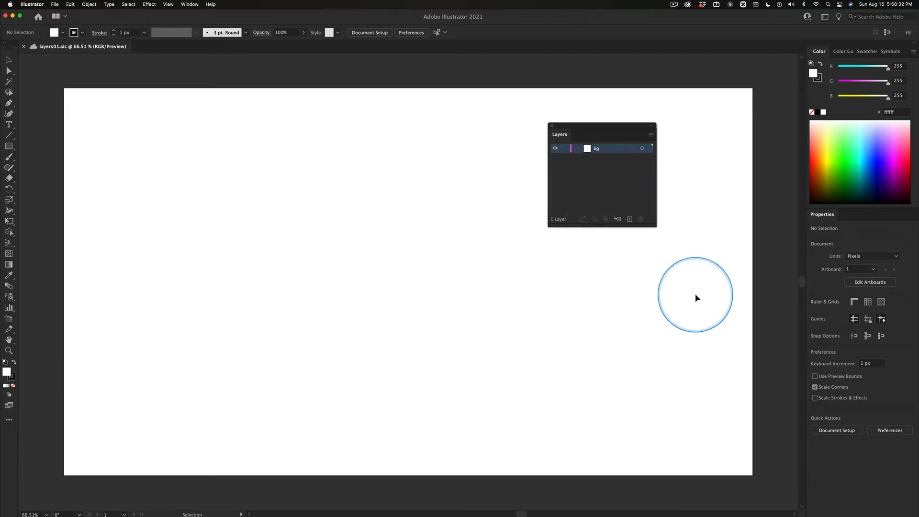
Step: Add two default layers above bg and undo both additions
key(super+l)
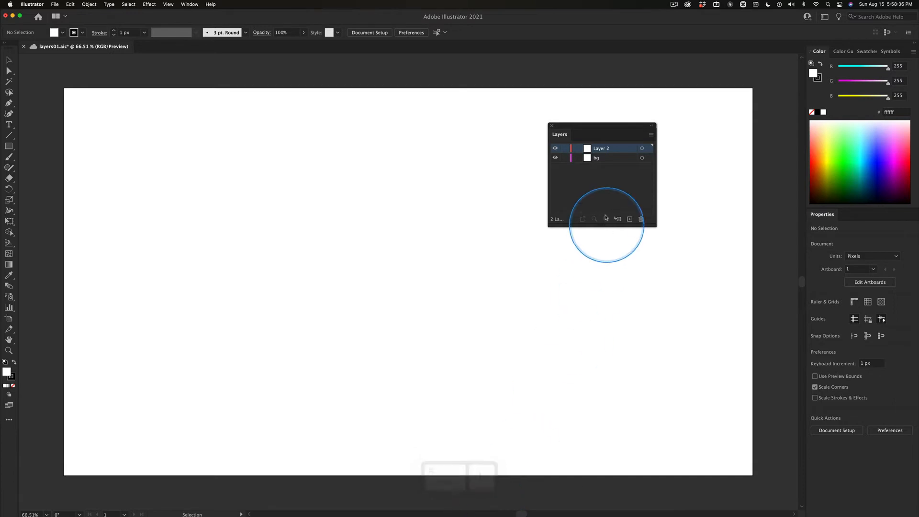
key(super+l)
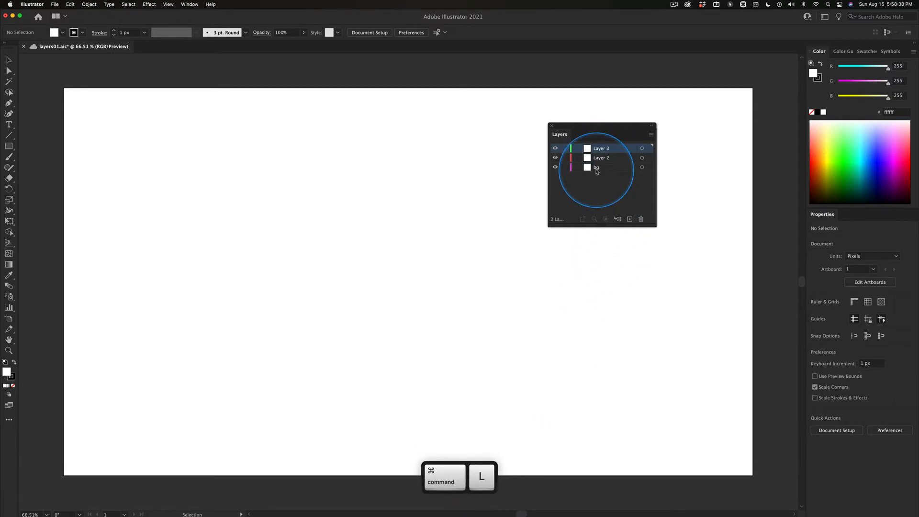
key(super+z)
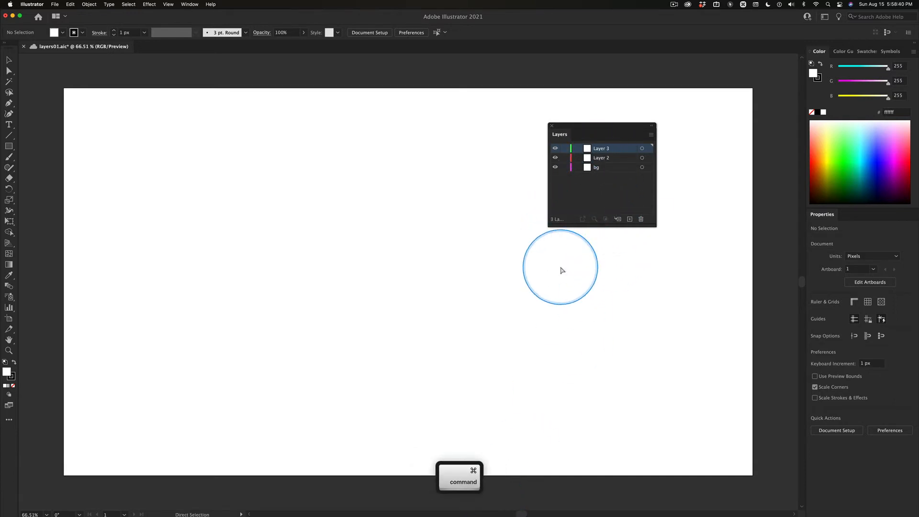
key(super+z)
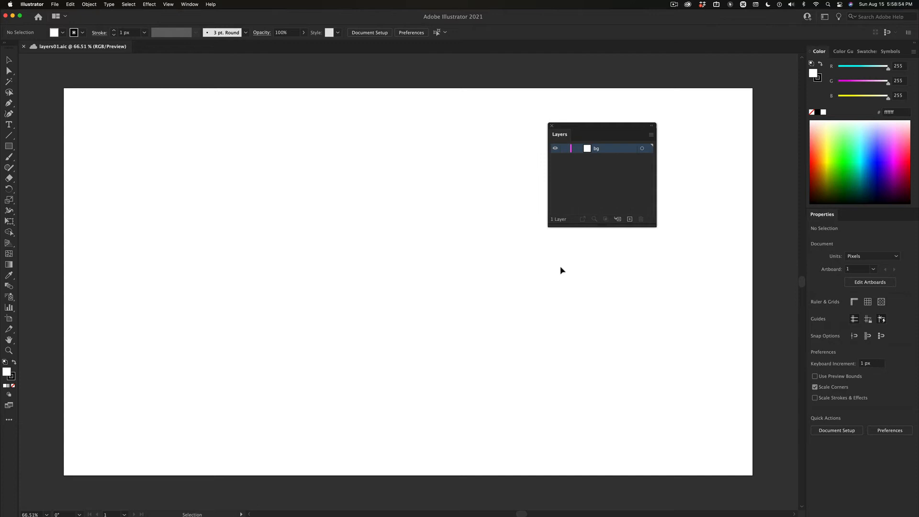
Step: Add a default layer above bg, and try inserting another with Layer Options between the two, cancelling the second
key(cmd+l)
key(super+alt)
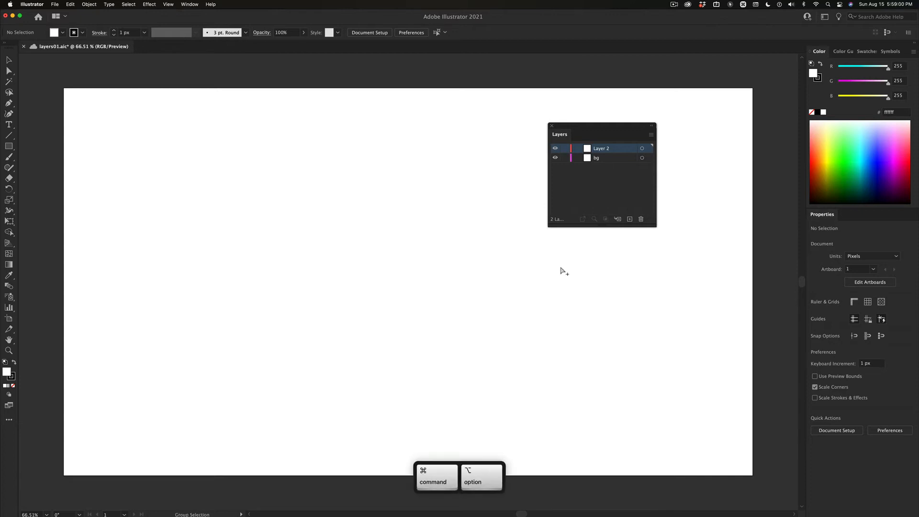
key(super+alt+l)
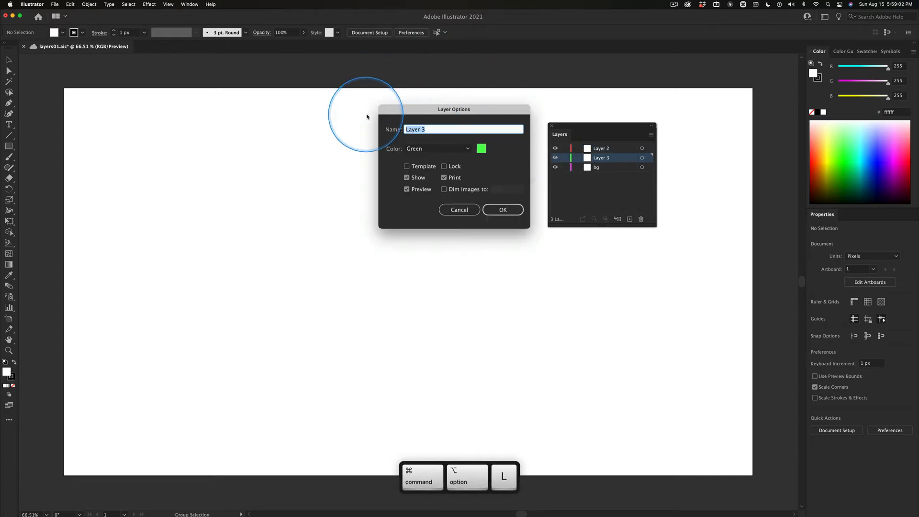
drag(424, 111, 393, 102)
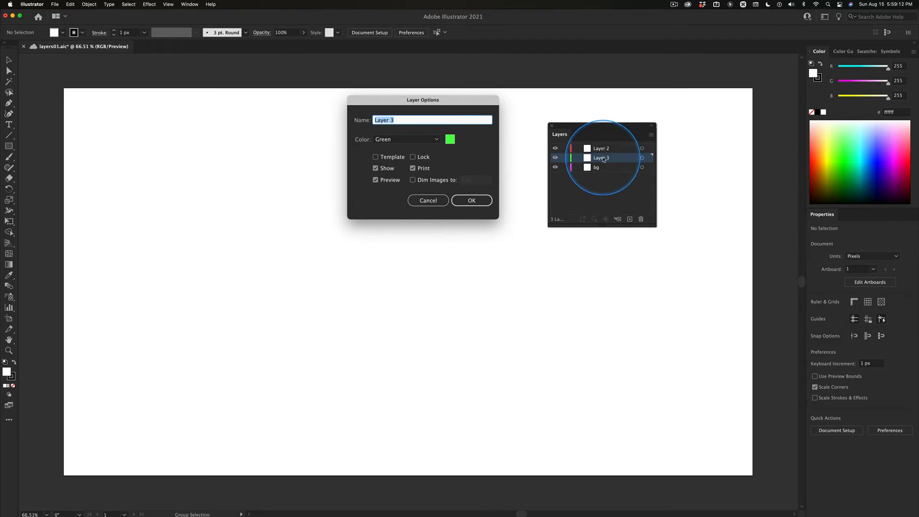
click(428, 201)
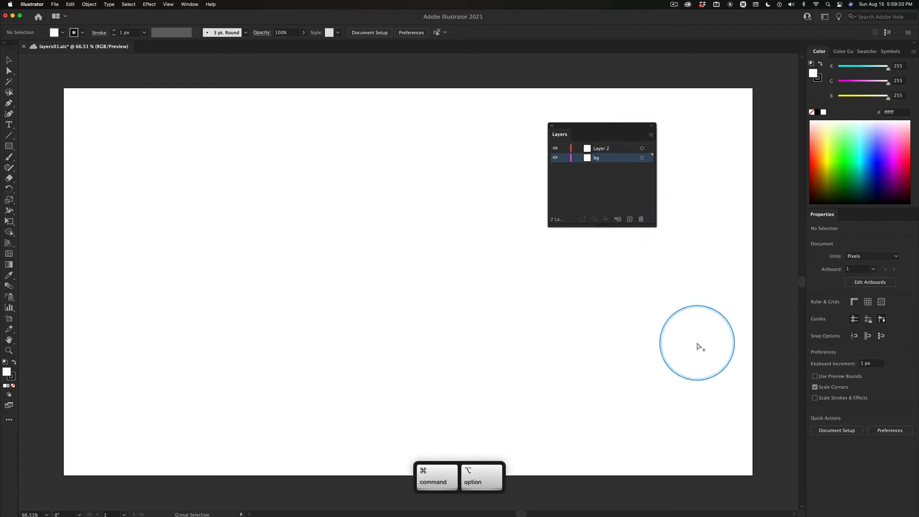
Step: Try inserting a new layer with Layer Options directly below bg, and cancel it
key(super+alt+l)
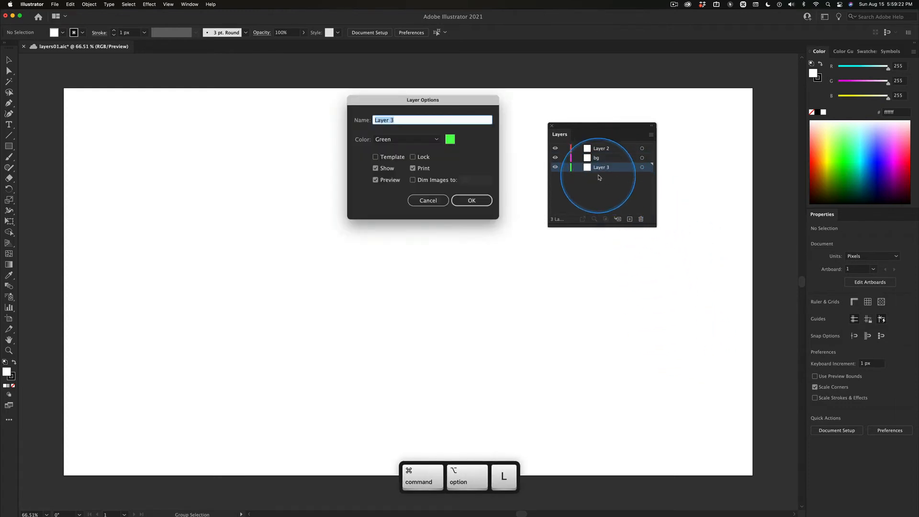
key(ctrl)
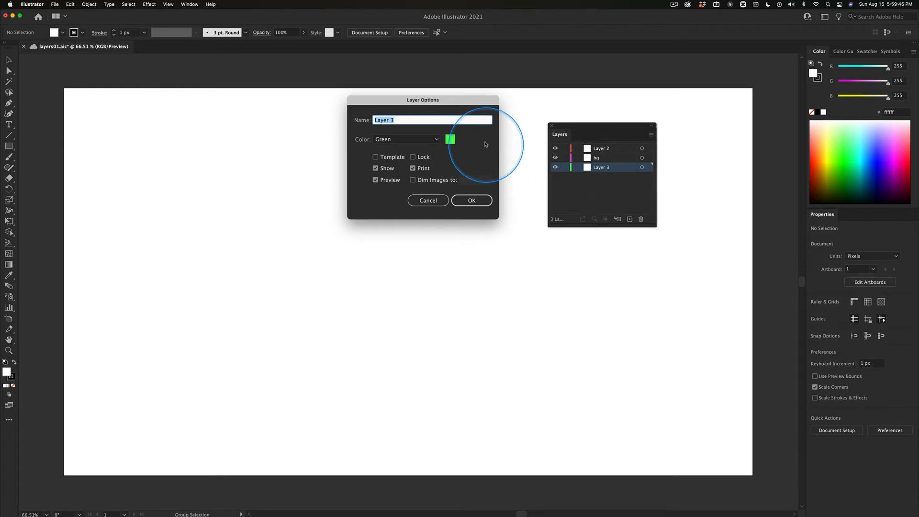
click(428, 200)
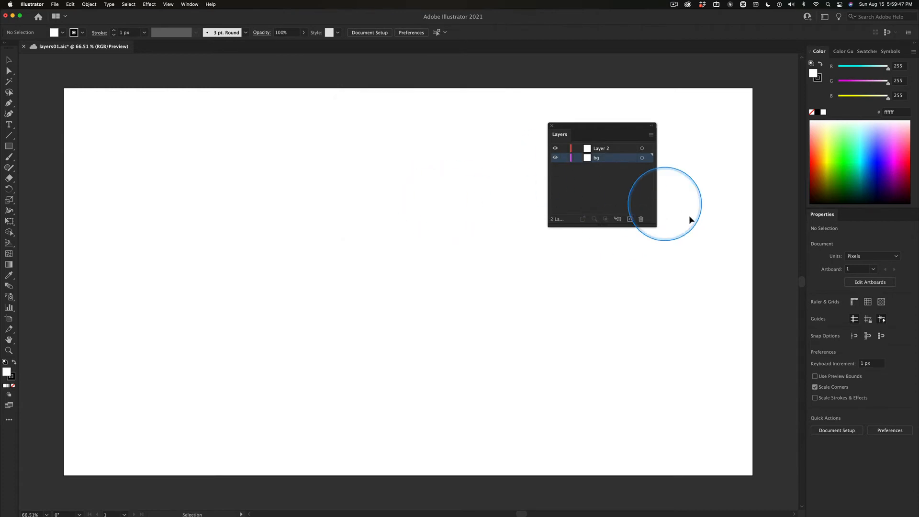
Step: Add a new layer at the top of the stack while bg is selected, and undo both added layers
key(super)
super+click(630, 219)
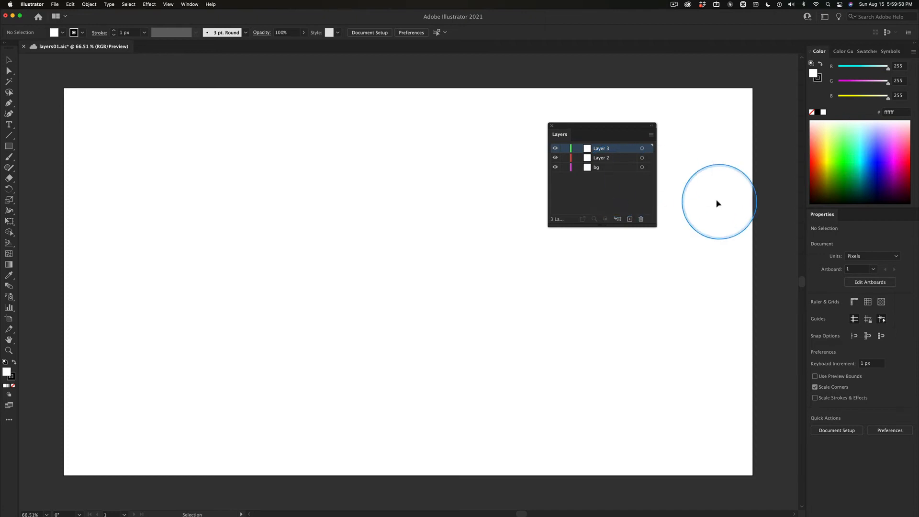
key(super+z)
key(super+z)
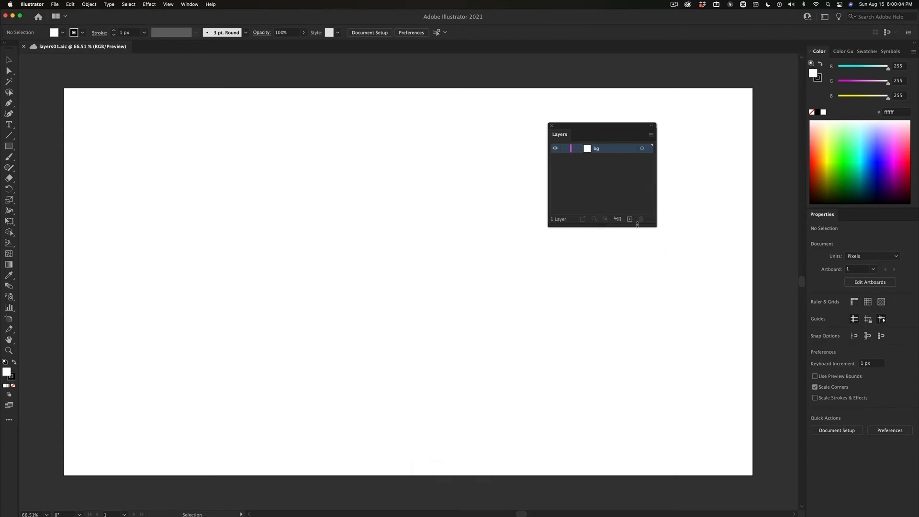
Step: Add a new layer directly below bg, accepting the default Layer Options
key(super+alt)
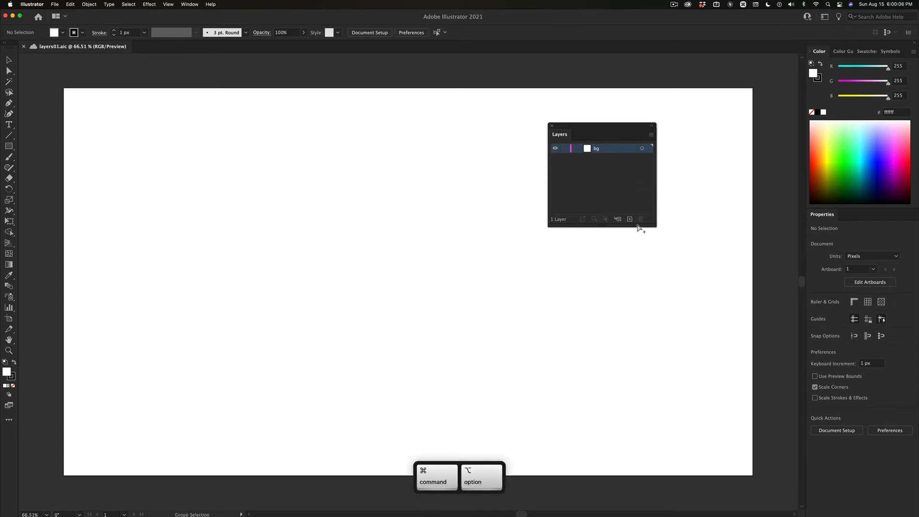
key(super+alt+l)
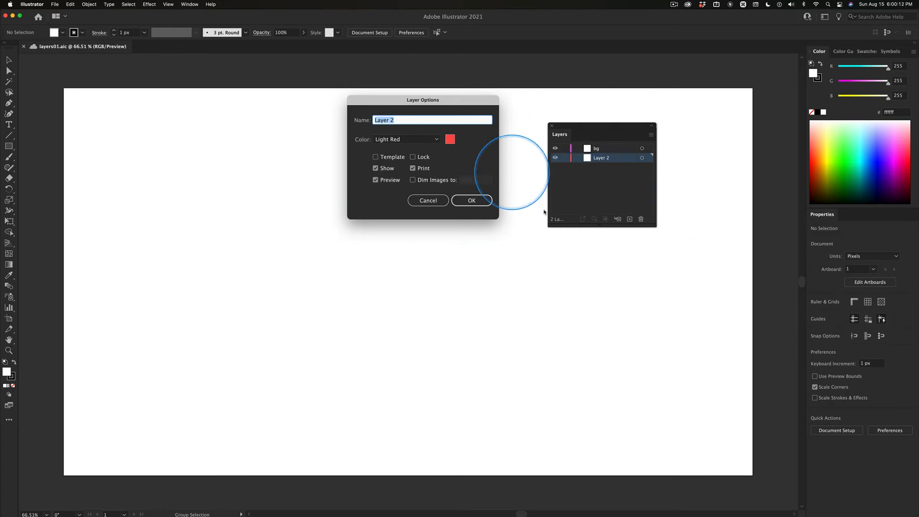
click(471, 200)
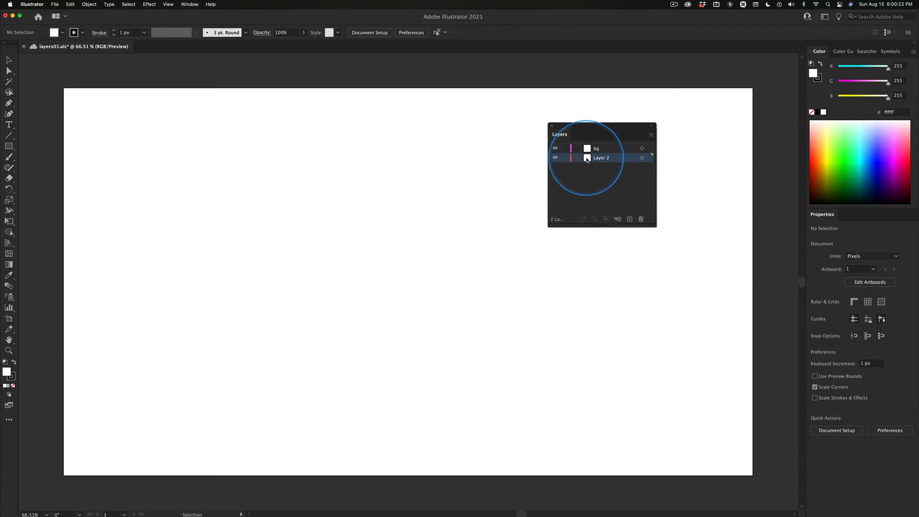
Step: Nest Layer 2 inside bg as a sublayer, and undo the move
click(598, 149)
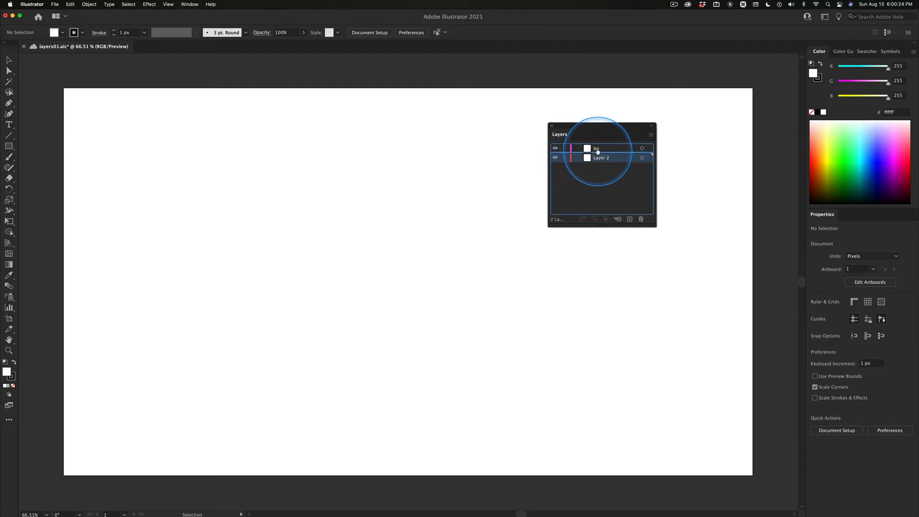
drag(599, 148, 599, 147)
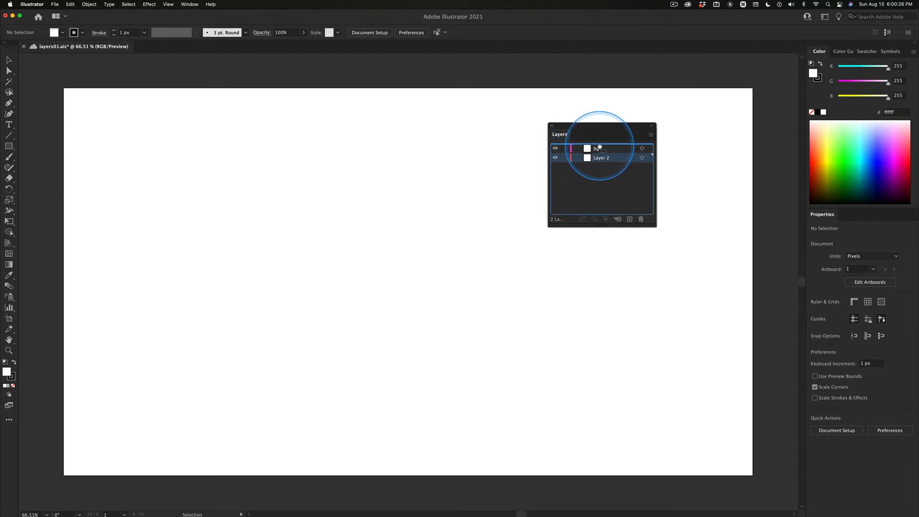
click(600, 149)
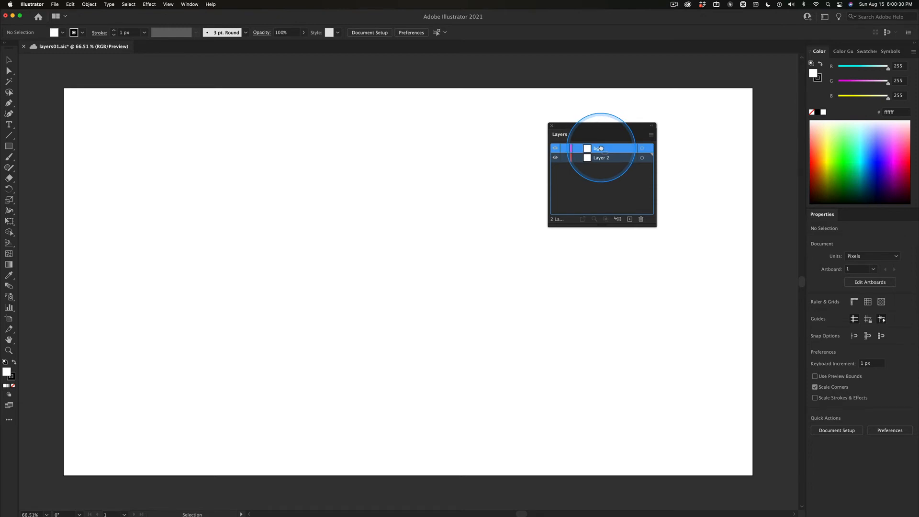
drag(600, 148, 601, 150)
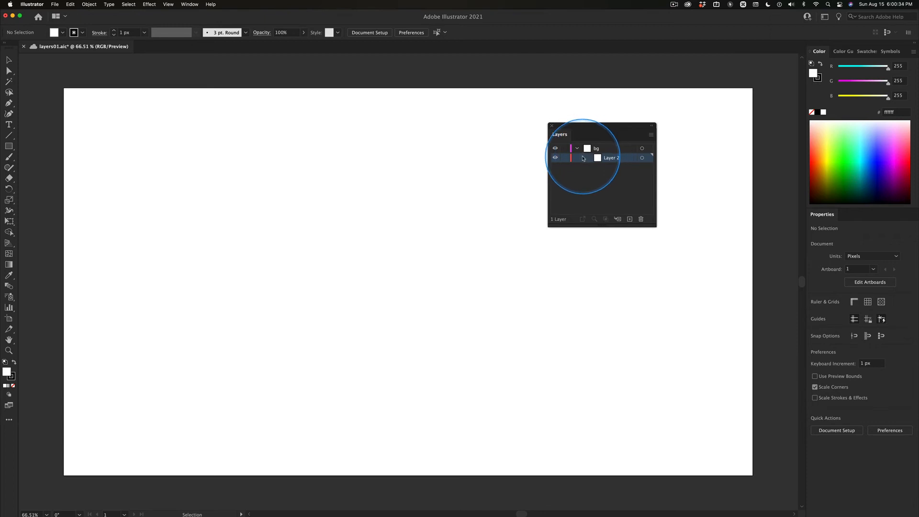
key(ctrl+z)
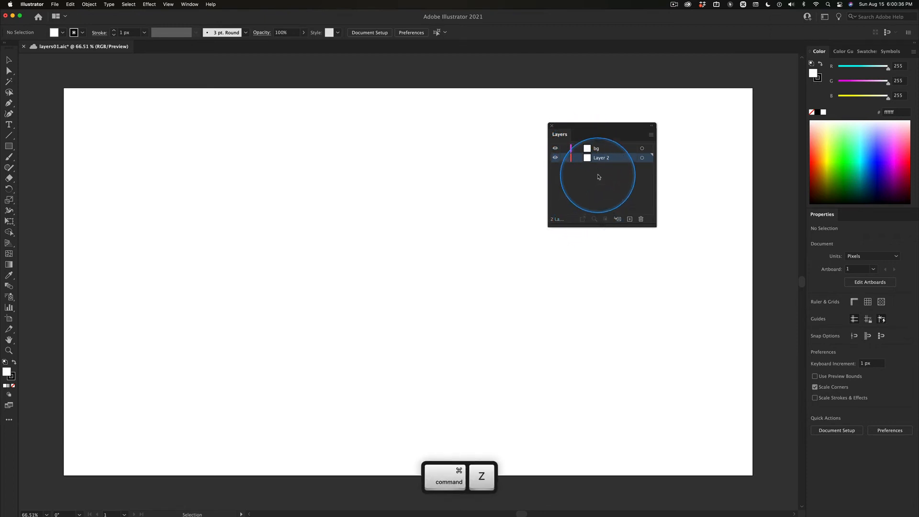
Step: Try moving Layer 2 above bg and undo it, and reorder the stack by moving bg below Layer 2 instead
drag(588, 159, 597, 146)
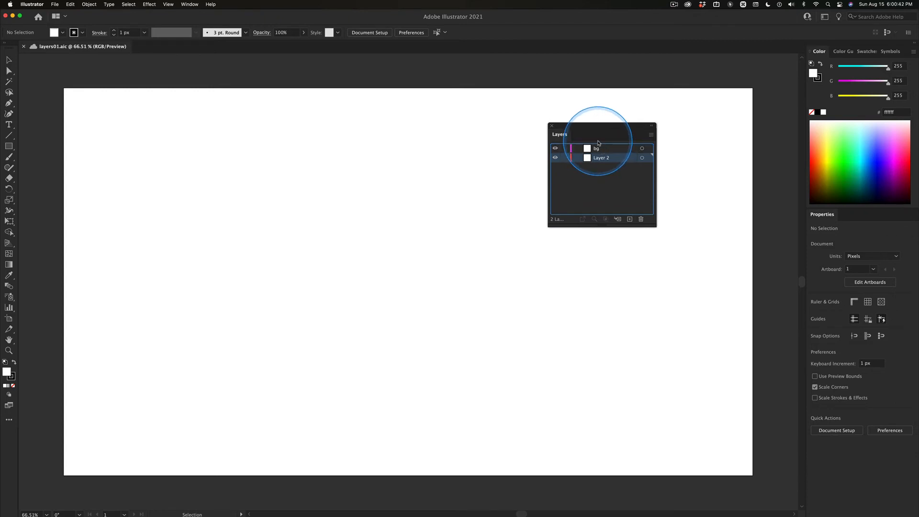
drag(598, 143, 591, 152)
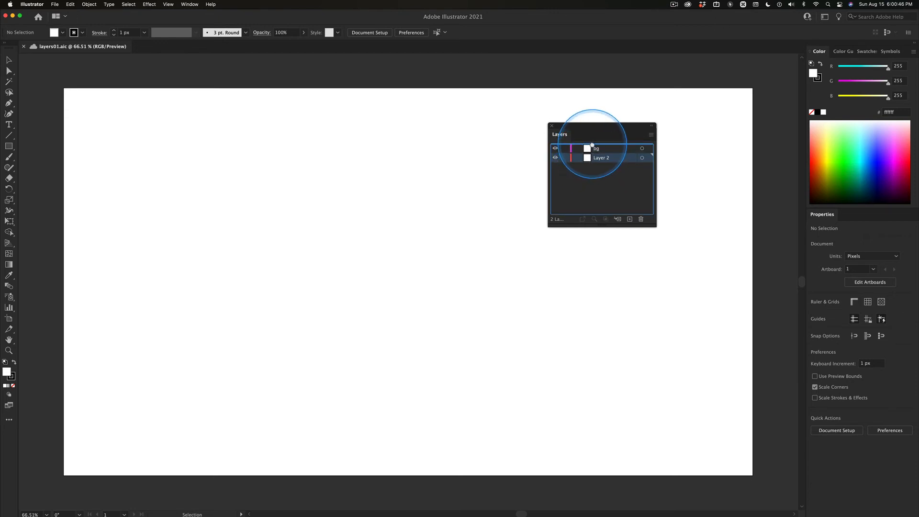
drag(592, 146, 592, 146)
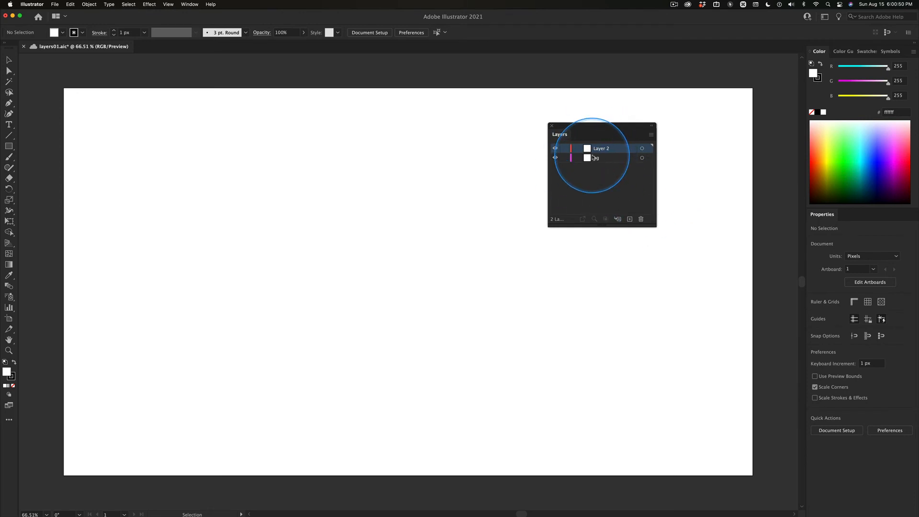
key(super+z)
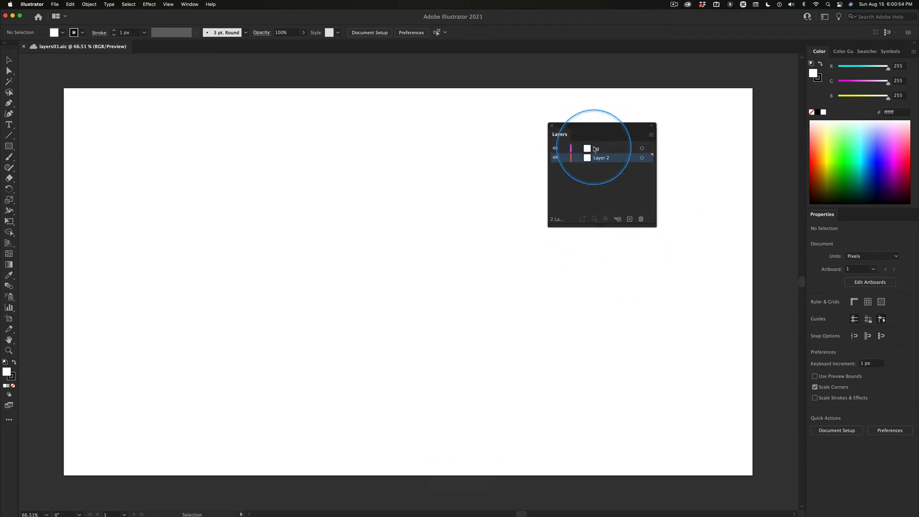
drag(582, 146, 578, 183)
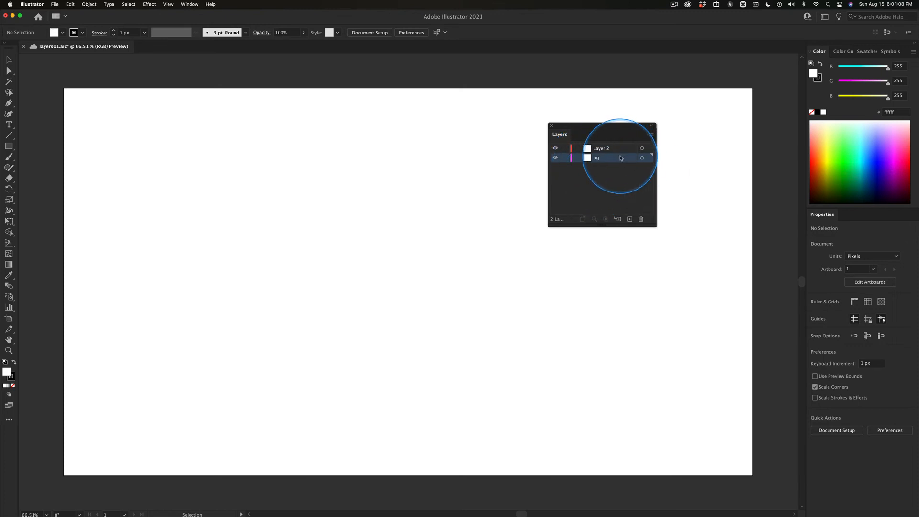
Step: Add a default layer directly above bg and undo it, and add three default layers at the top of the stack instead
click(629, 219)
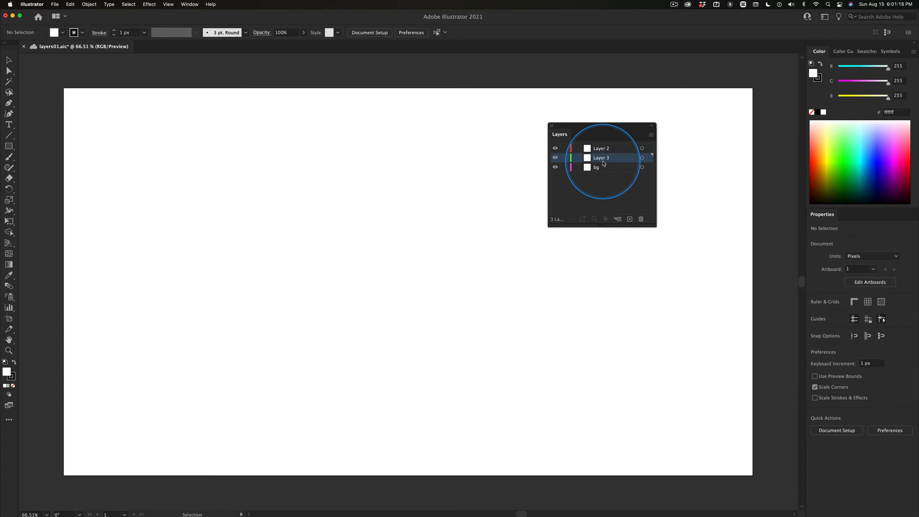
key(super+z)
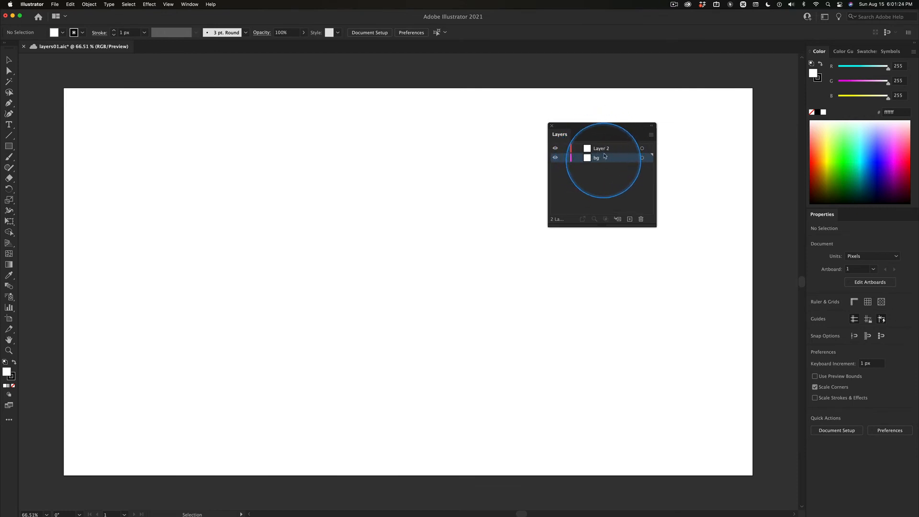
key(super)
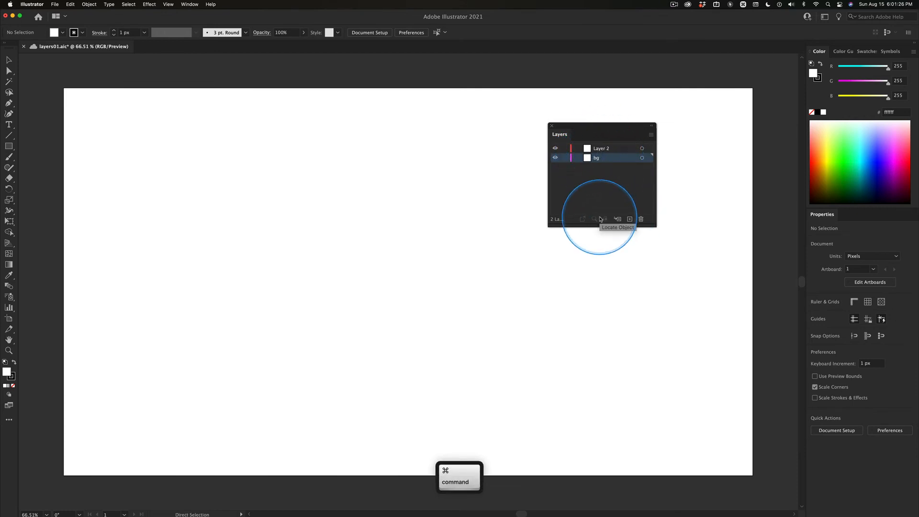
key(super+l)
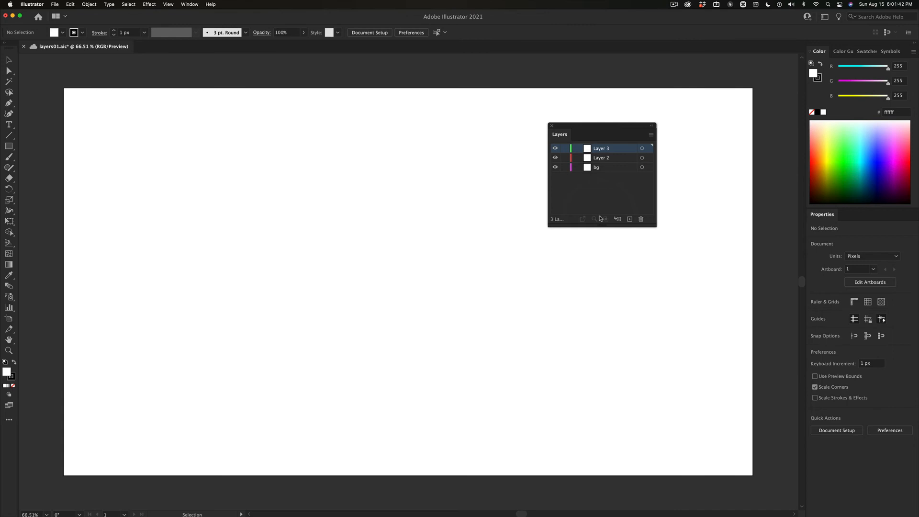
click(629, 219)
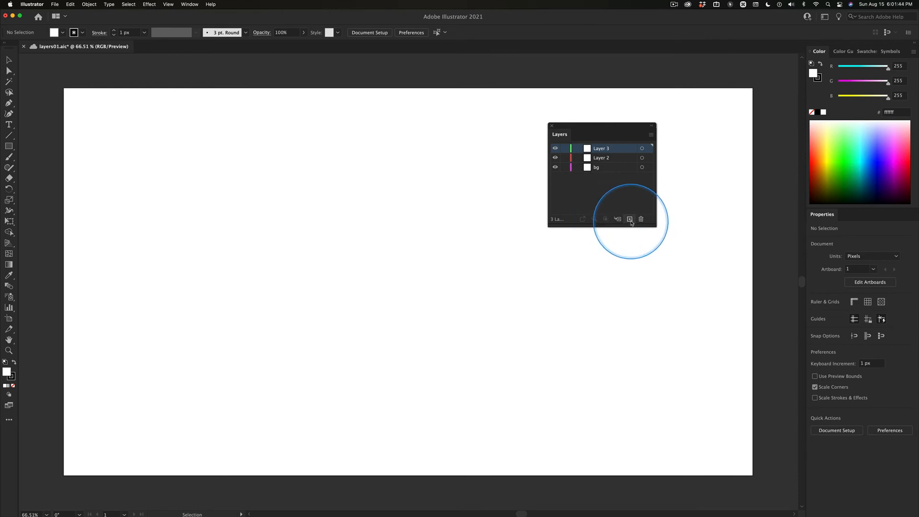
click(629, 219)
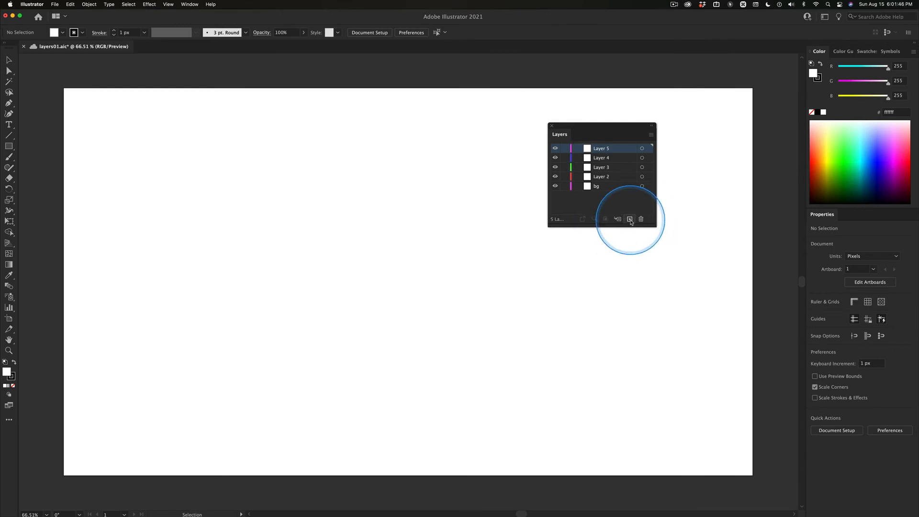
Step: Add two default layers directly above Layer 3, and move both to the top of the stack with Layer 7 above Layer 6
click(606, 168)
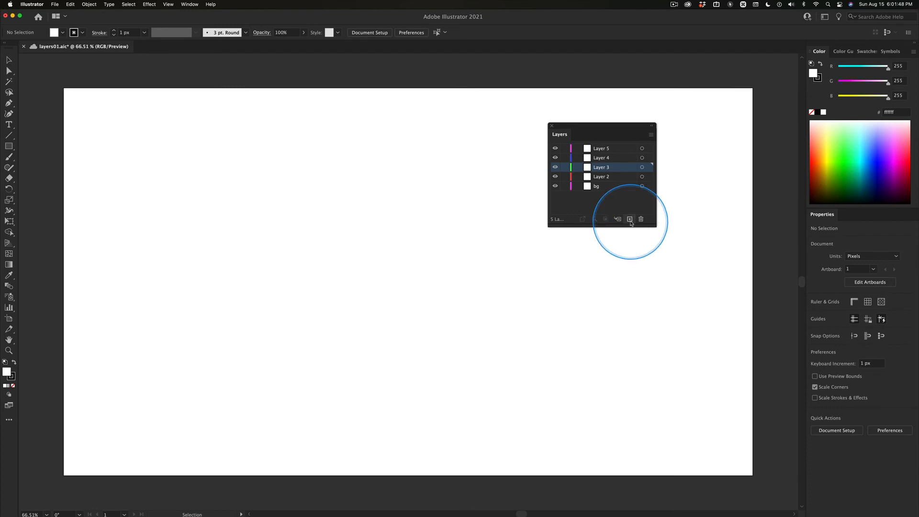
click(629, 219)
click(613, 171)
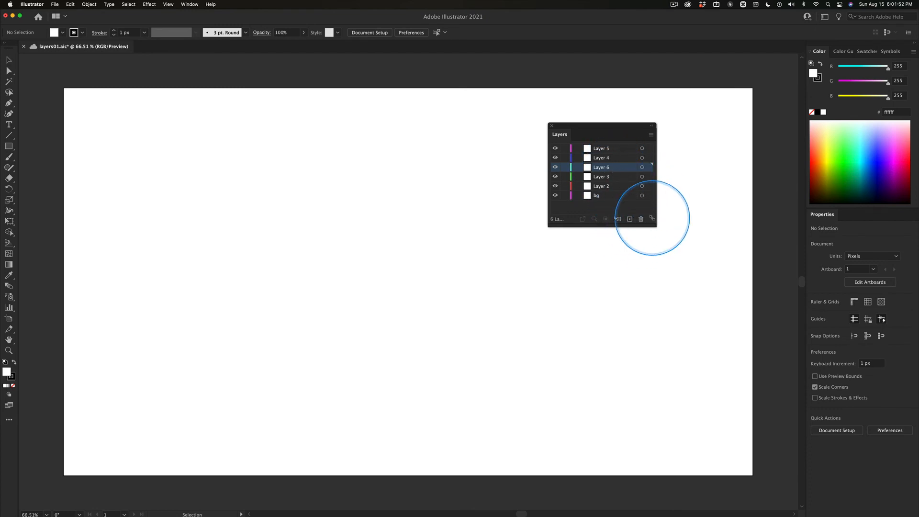
click(630, 219)
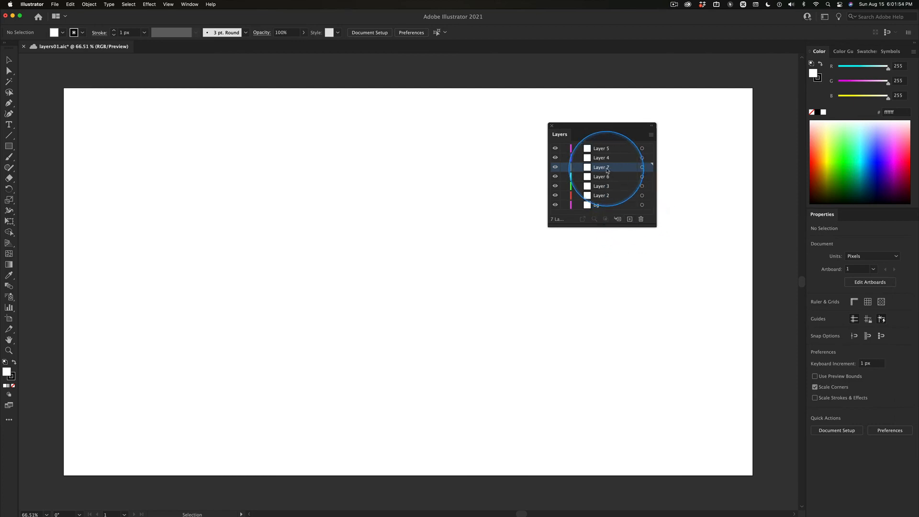
drag(584, 167, 585, 145)
drag(589, 179, 589, 154)
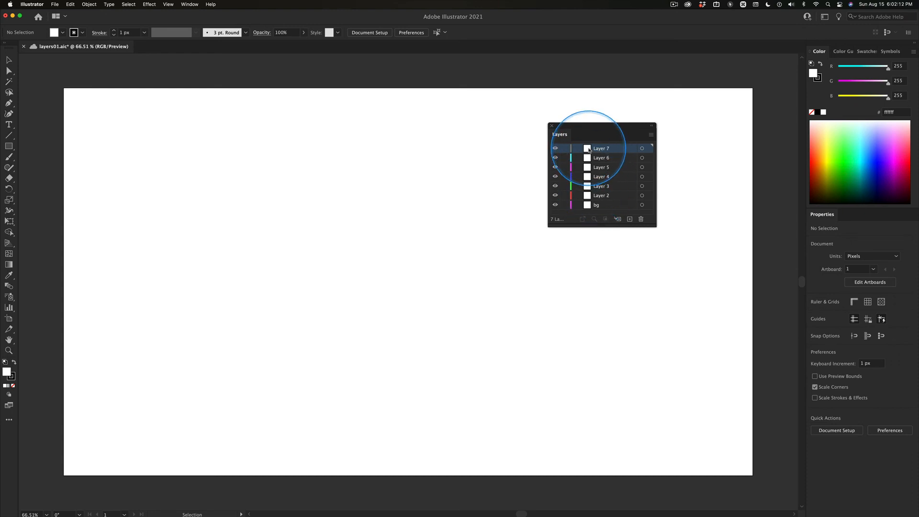
Step: Delete Layer 7, and delete the contiguous range from Layer 6 through Layer 2 together
click(641, 218)
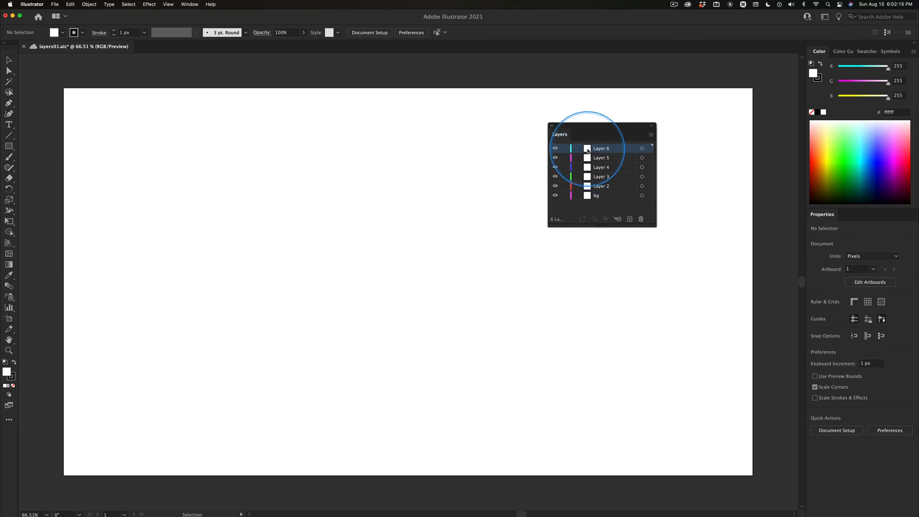
shift+click(592, 187)
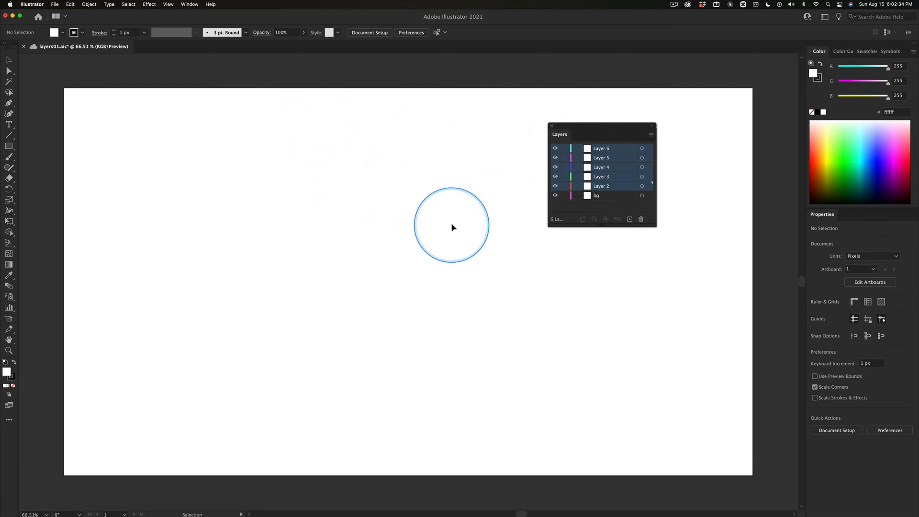
click(640, 219)
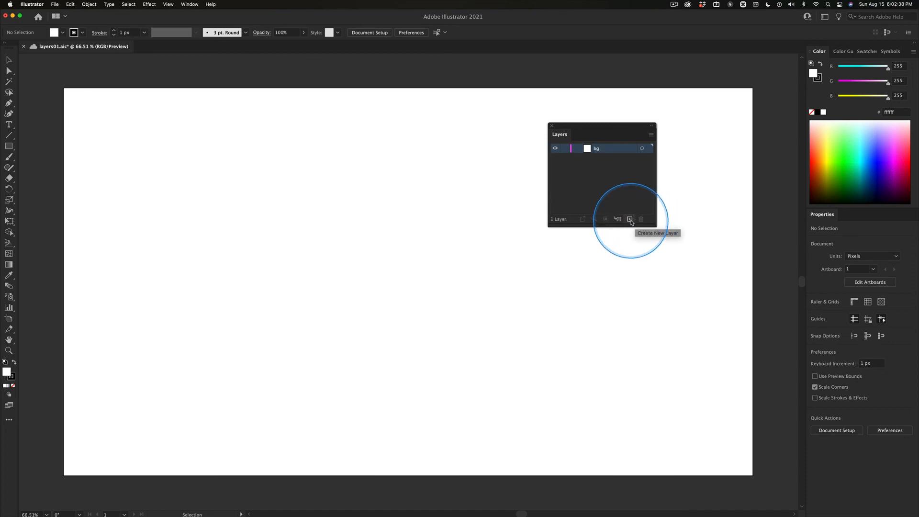
Step: Add four default layers above bg
click(629, 220)
click(629, 219)
click(630, 219)
click(630, 219)
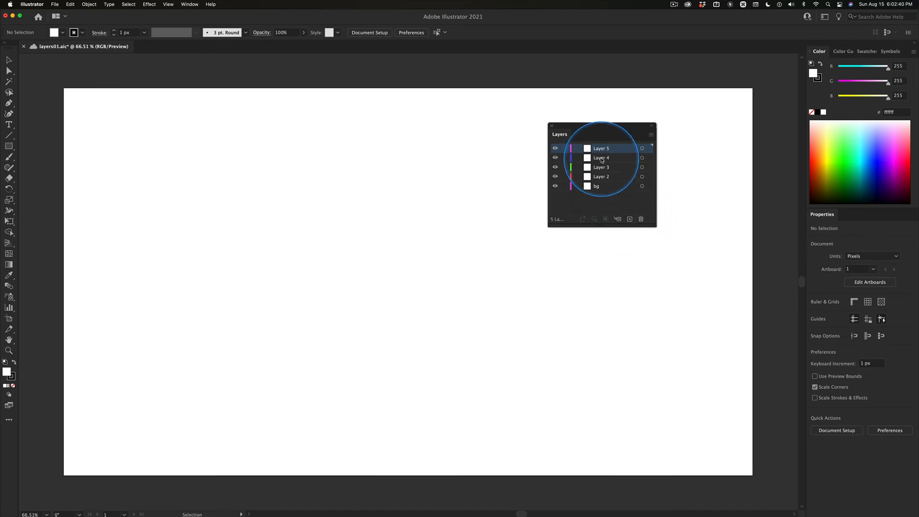
Step: Select Layer 2 and Layer 4 together, add Layer 3 to the selection and remove it again, and delete the two selected layers
click(613, 178)
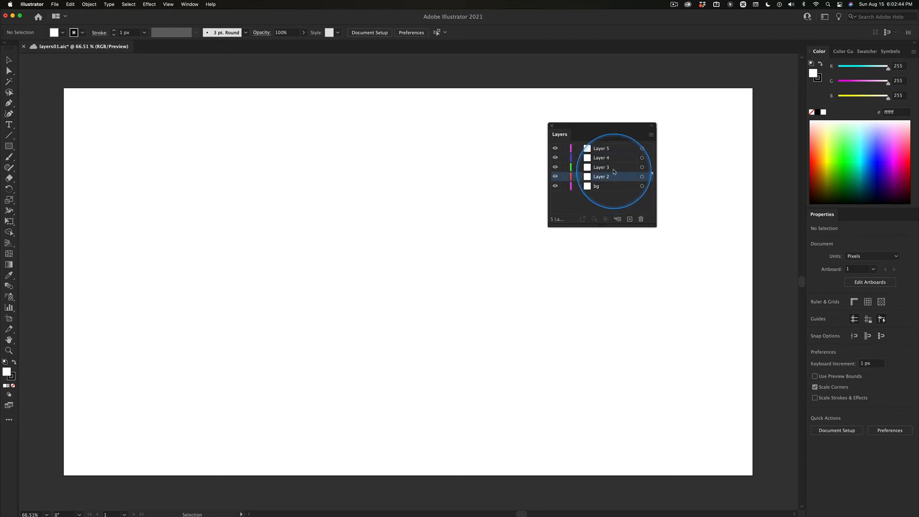
key(super)
super+click(600, 159)
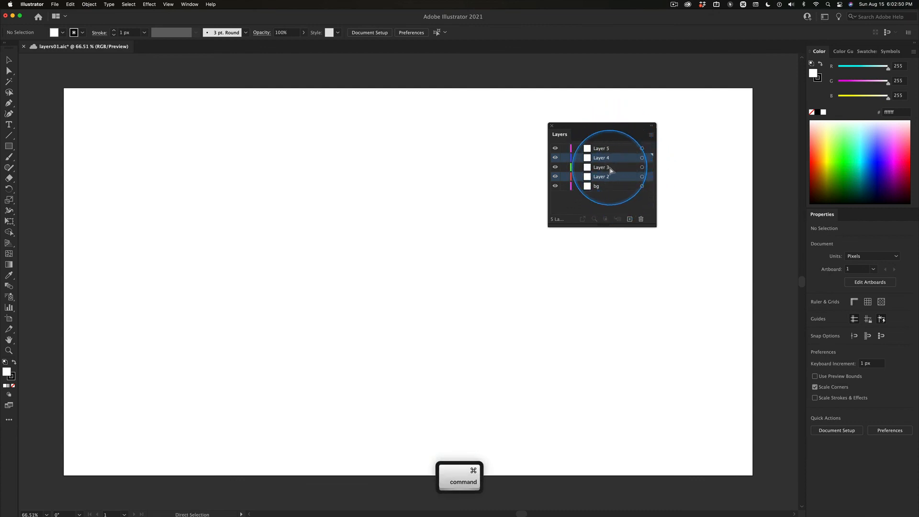
super+click(615, 166)
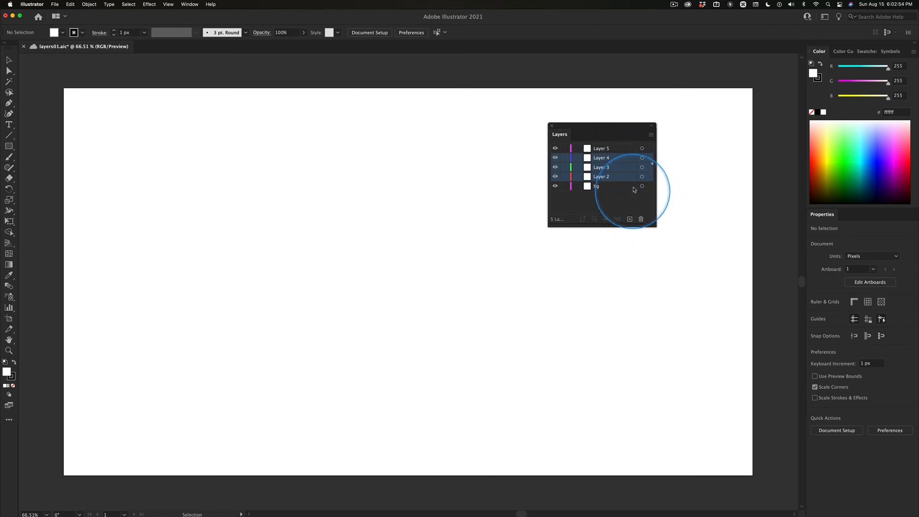
key(super)
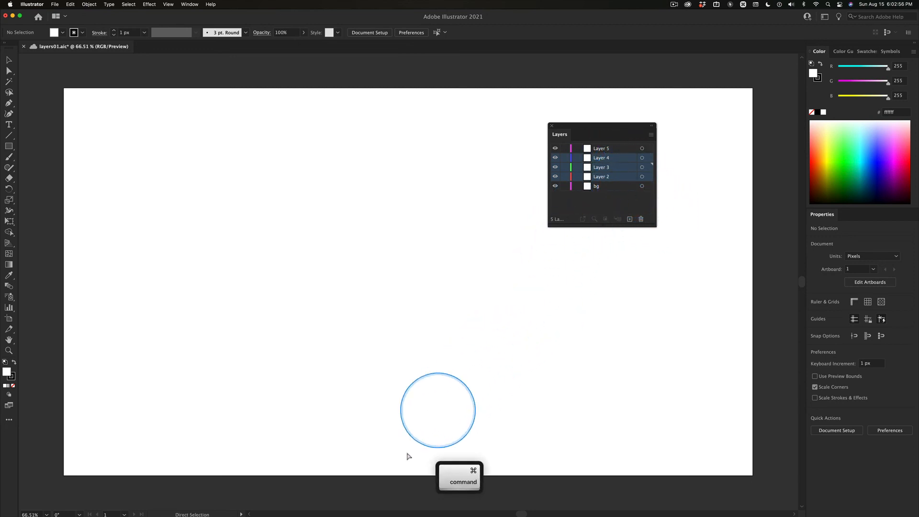
super+click(601, 167)
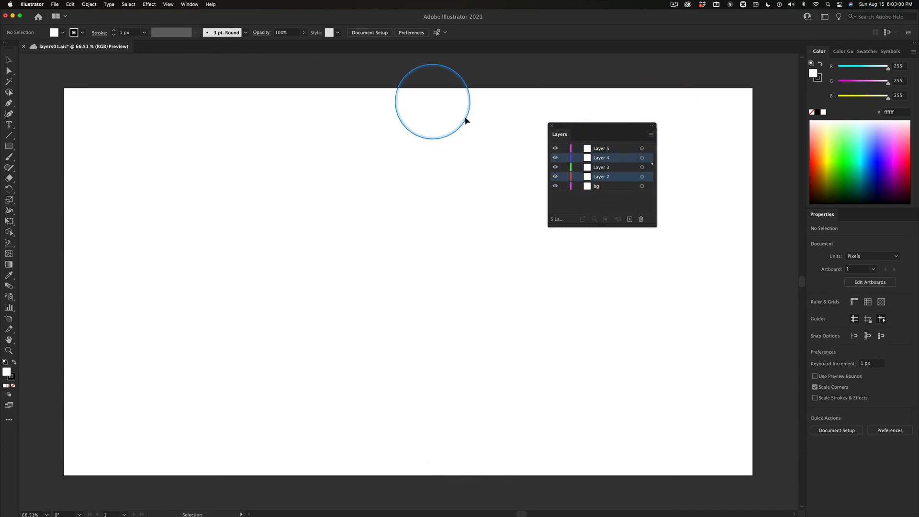
click(641, 219)
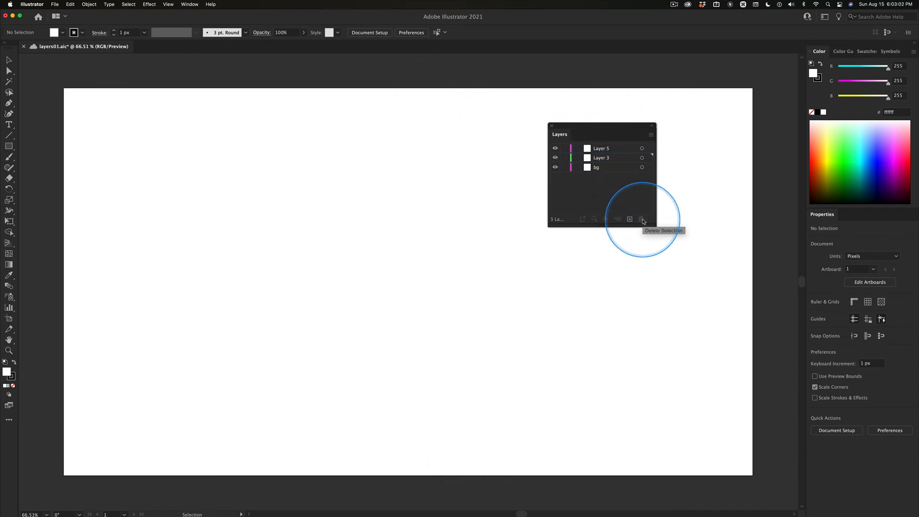
Step: Delete Layer 5 and Layer 3, leaving only bg in the stack
click(604, 148)
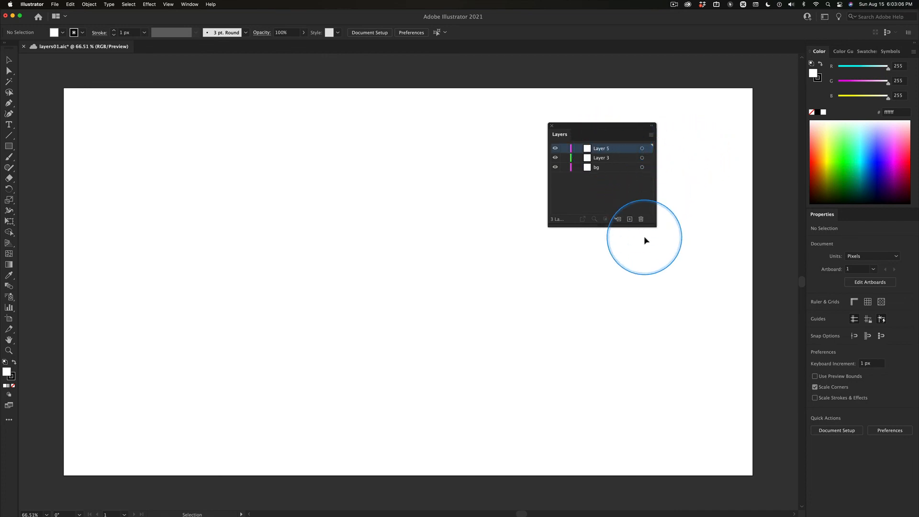
click(641, 219)
click(641, 219)
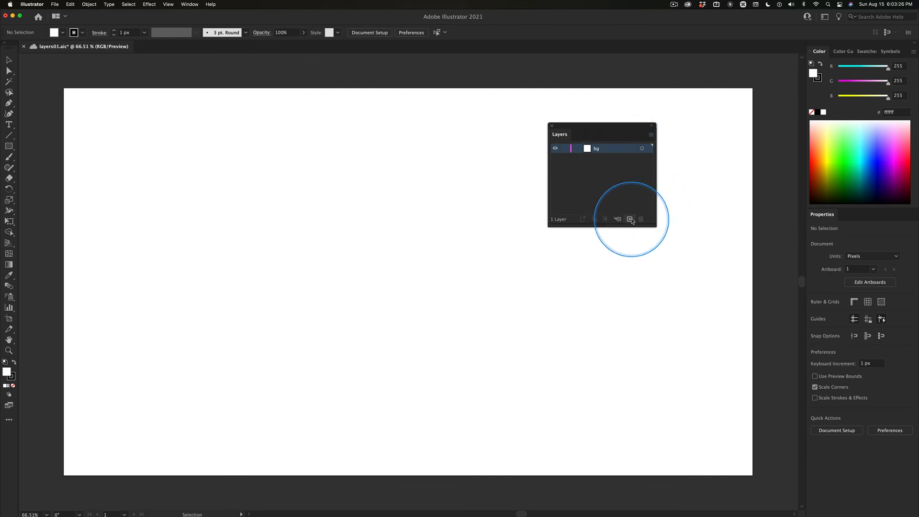
Step: Try creating a new layer above bg with Layer Options, and cancel it
click(650, 135)
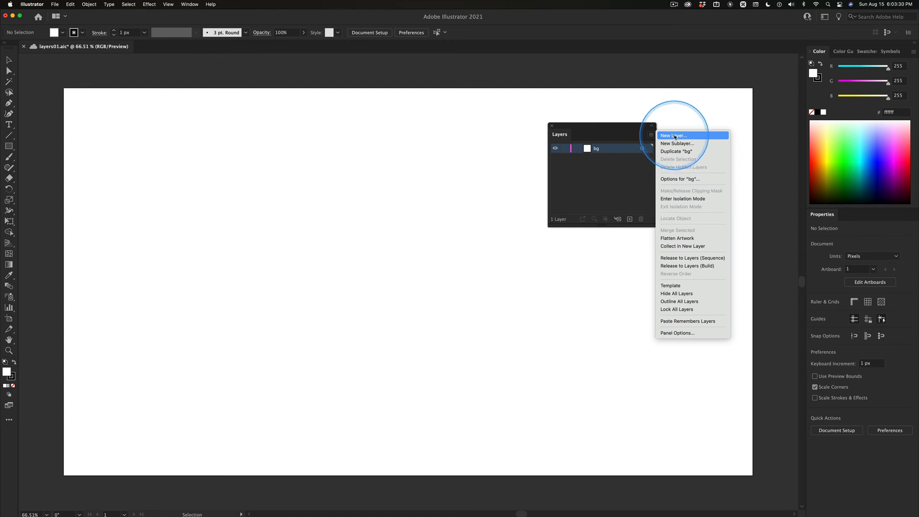
click(675, 136)
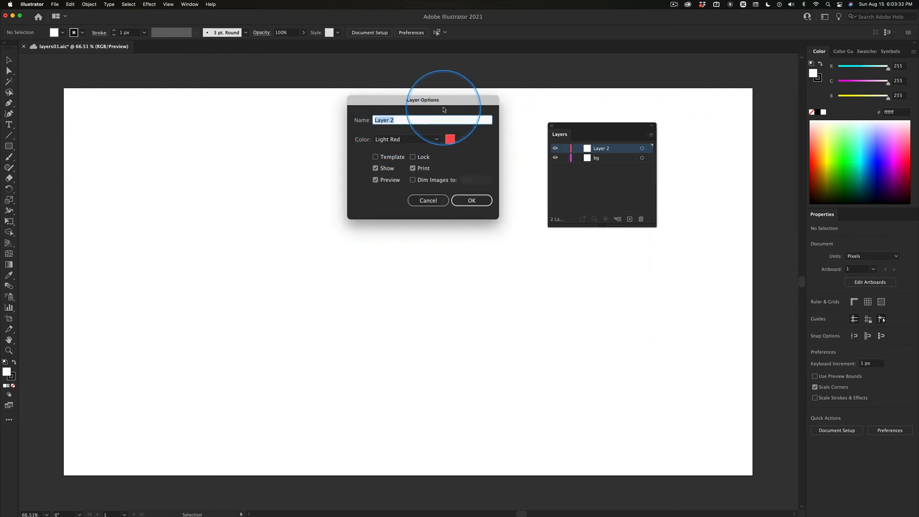
click(434, 201)
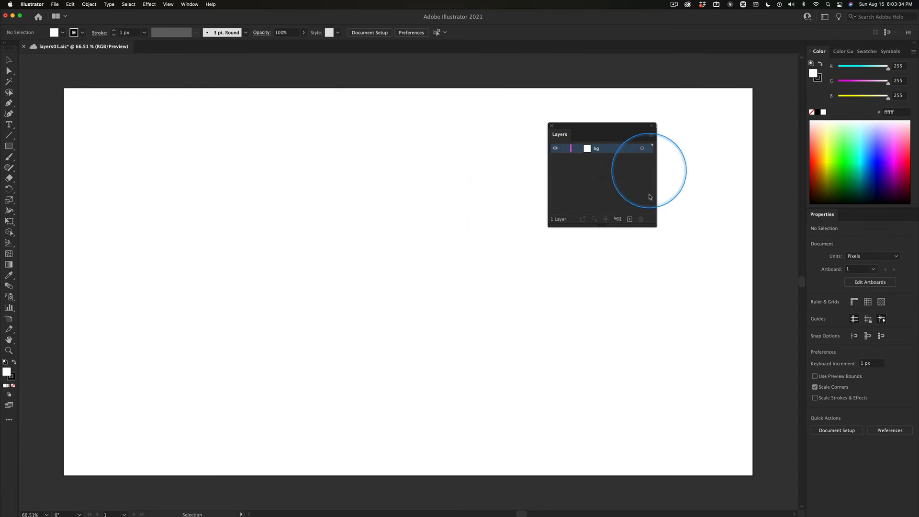
Step: Open Layer Options for a new layer directly above bg
alt+click(629, 219)
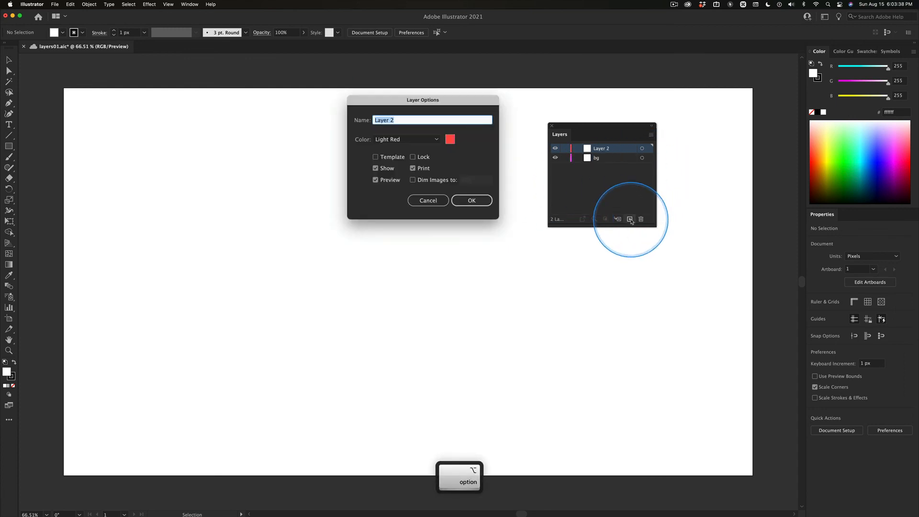